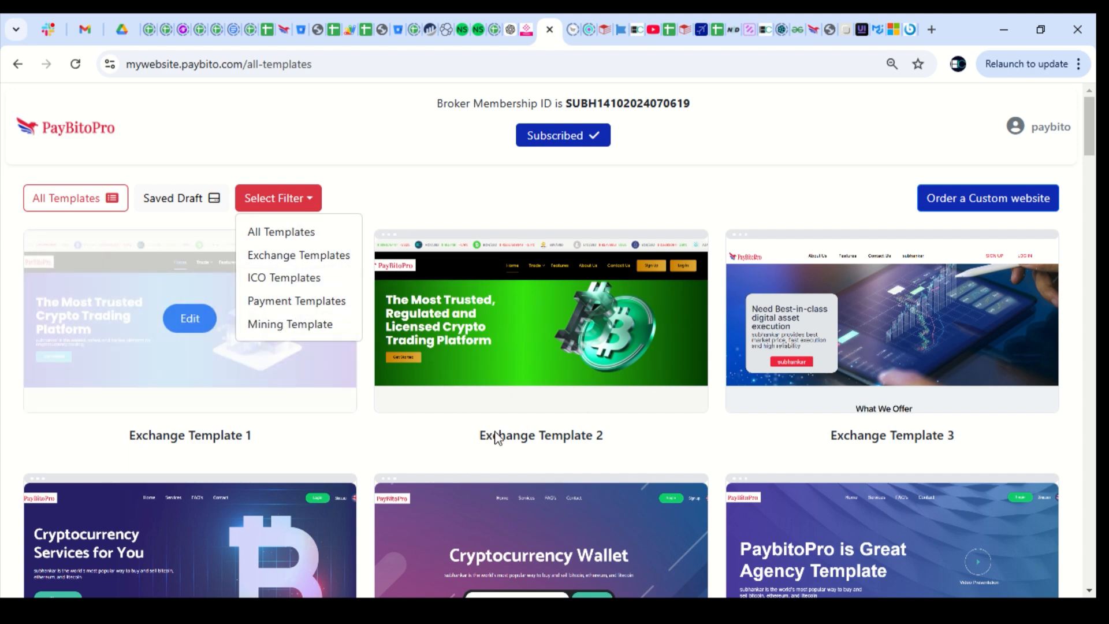
# Filter the template gallery to ICO, then Payment, then Mining templates
pyautogui.click(290, 202)
pyautogui.click(290, 202)
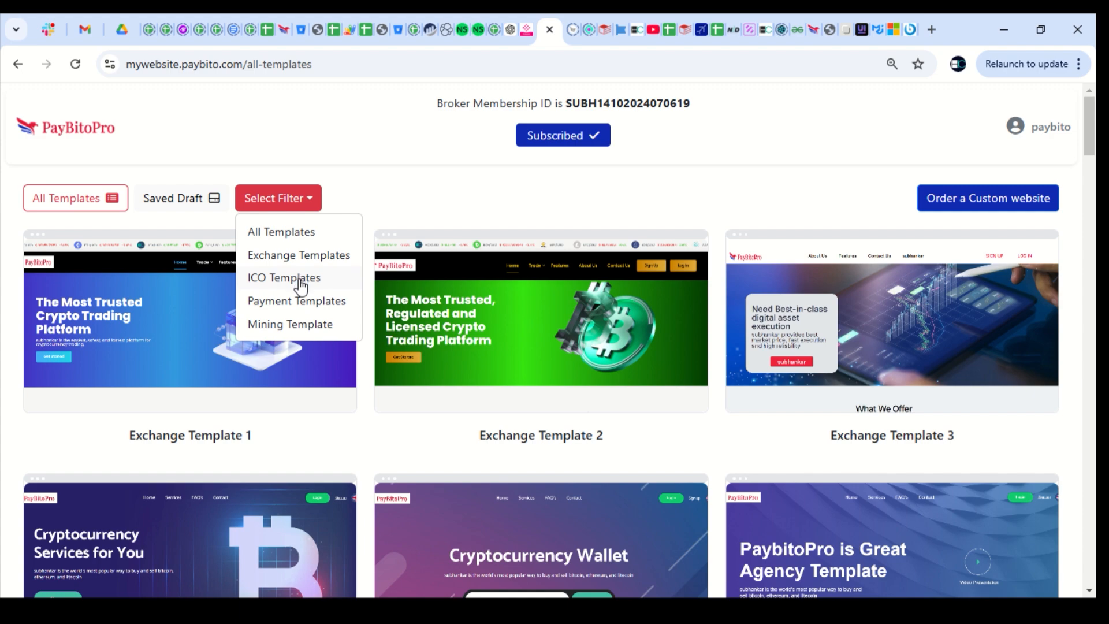
pyautogui.click(300, 278)
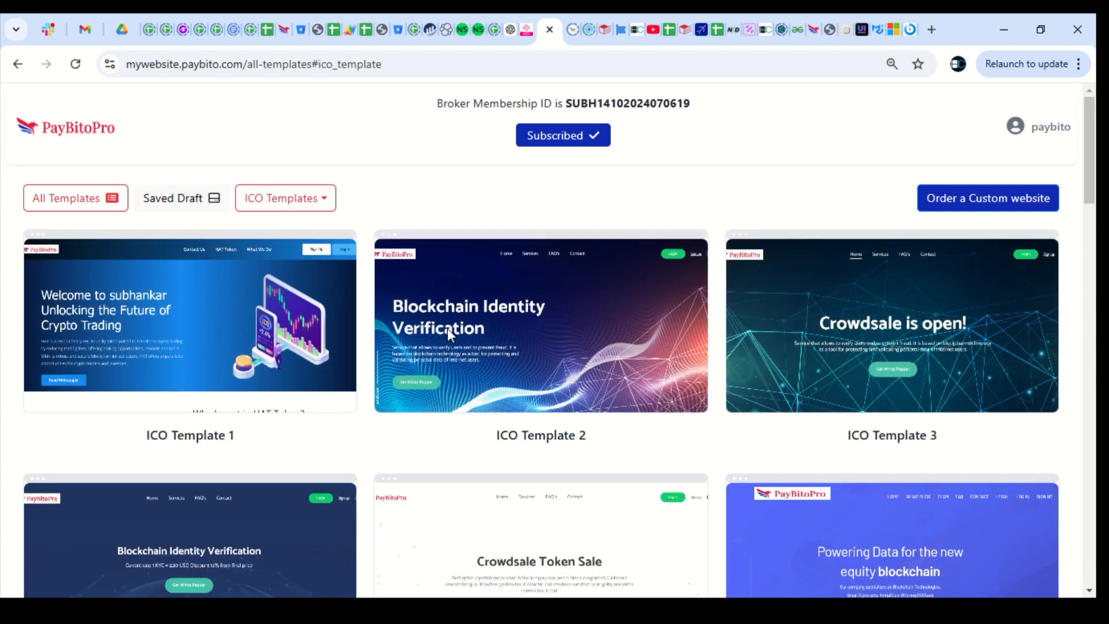
pyautogui.click(285, 198)
pyautogui.click(296, 301)
pyautogui.click(285, 198)
pyautogui.click(290, 324)
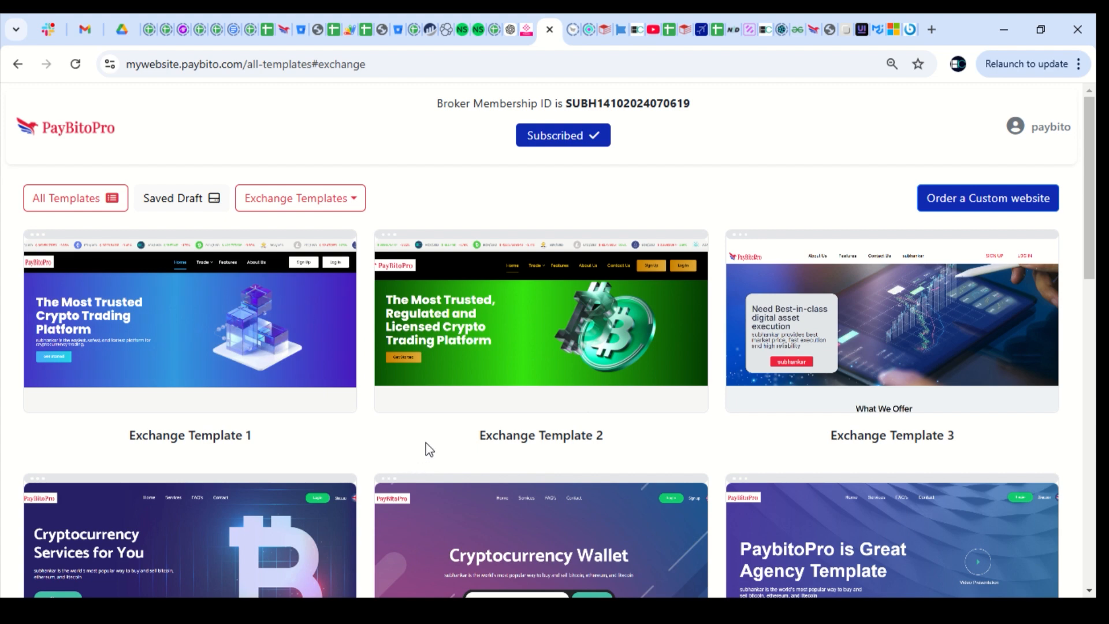
pyautogui.moveTo(199, 340)
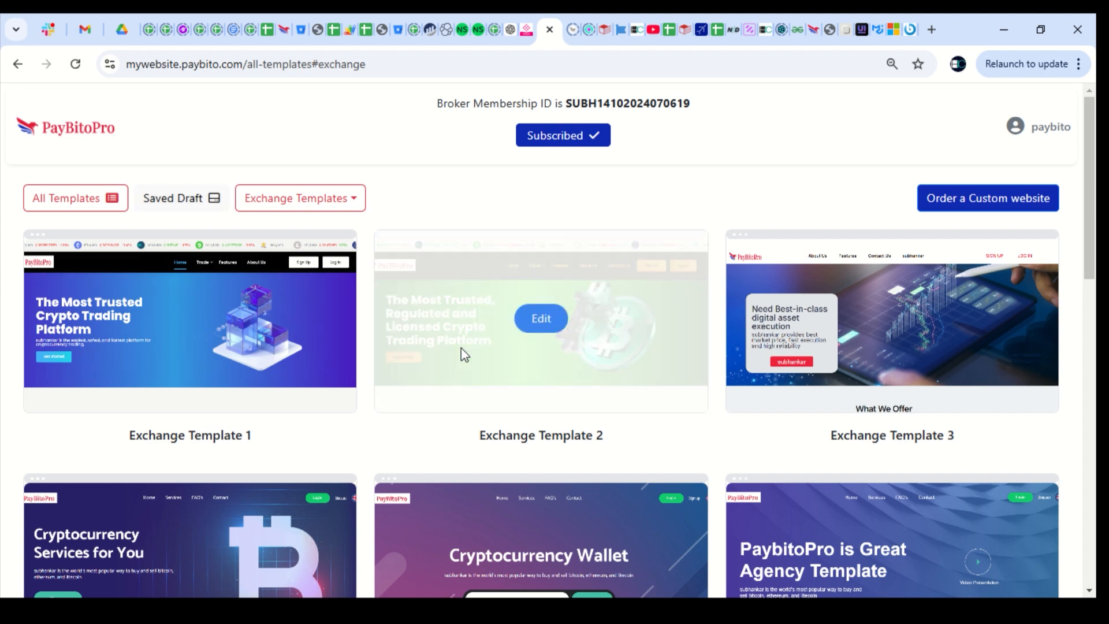
pyautogui.moveTo(749, 308)
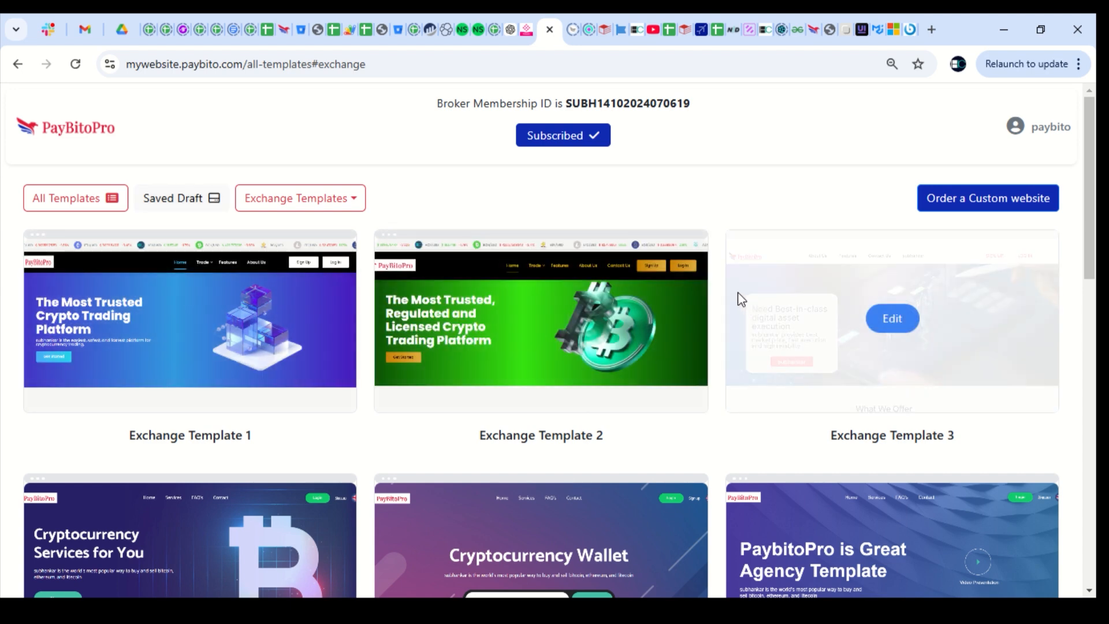
pyautogui.moveTo(284, 349)
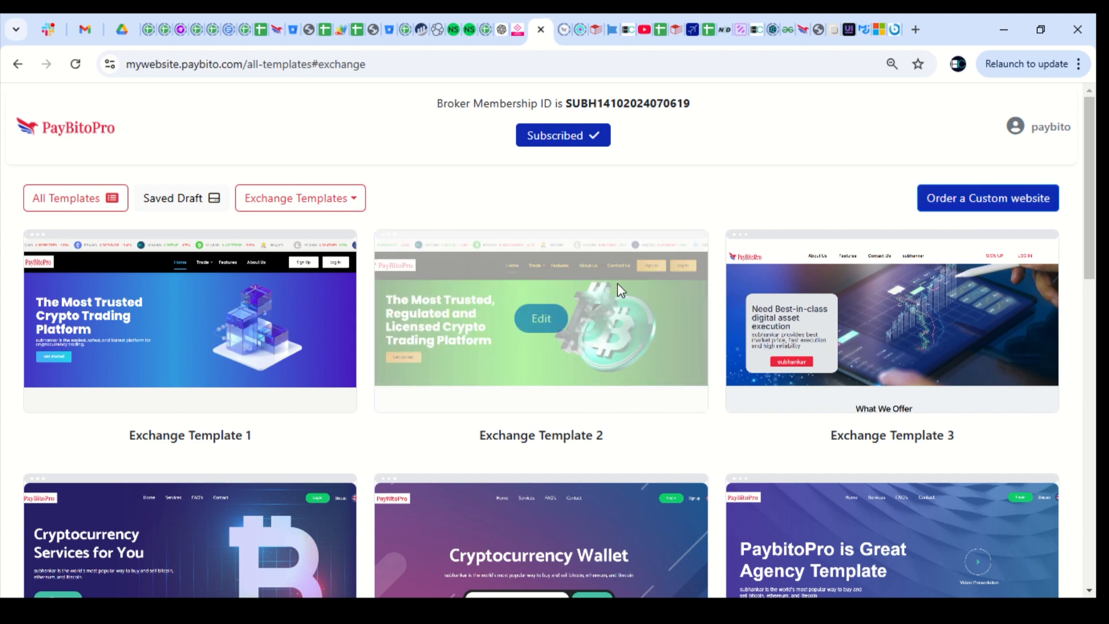
pyautogui.moveTo(194, 318)
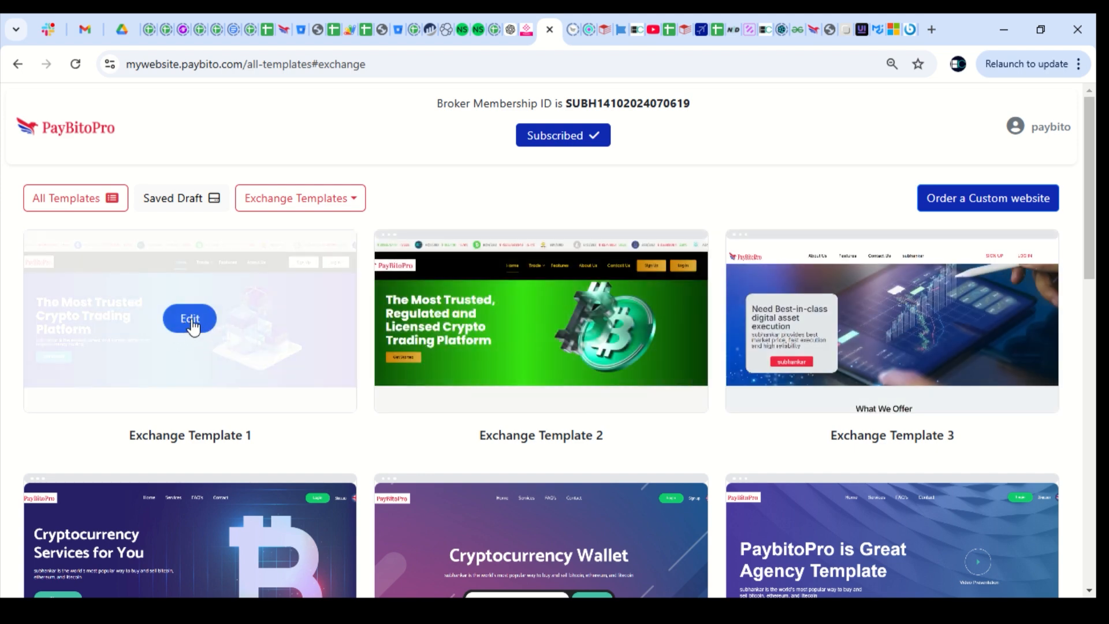
# Try editing Exchange Template 1, dismiss the draft warning and view the Saved Draft
pyautogui.click(184, 321)
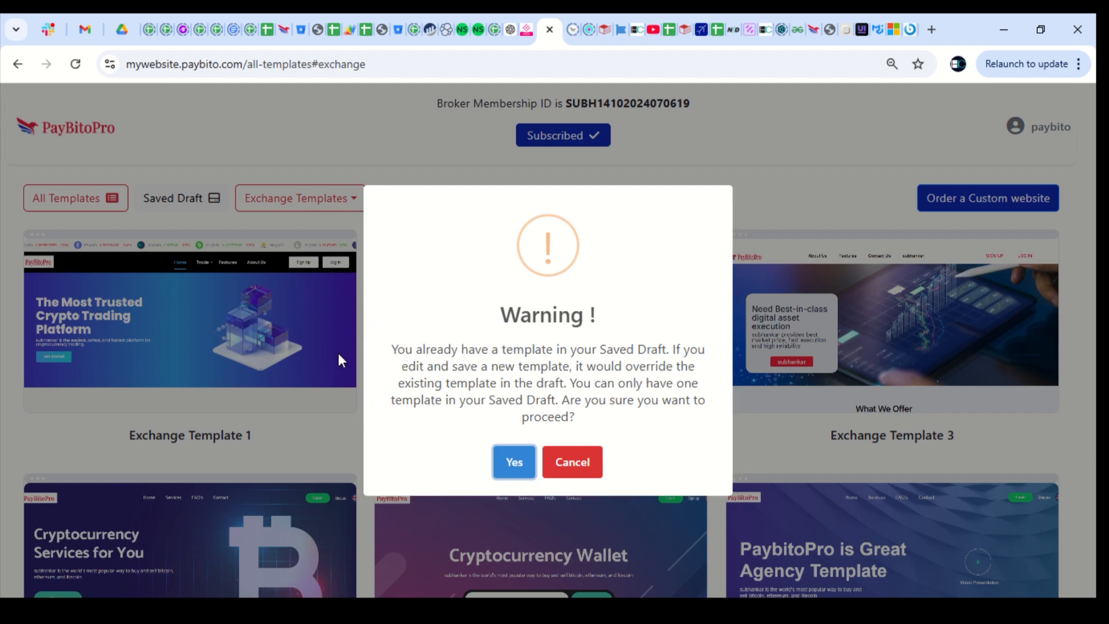
pyautogui.click(313, 275)
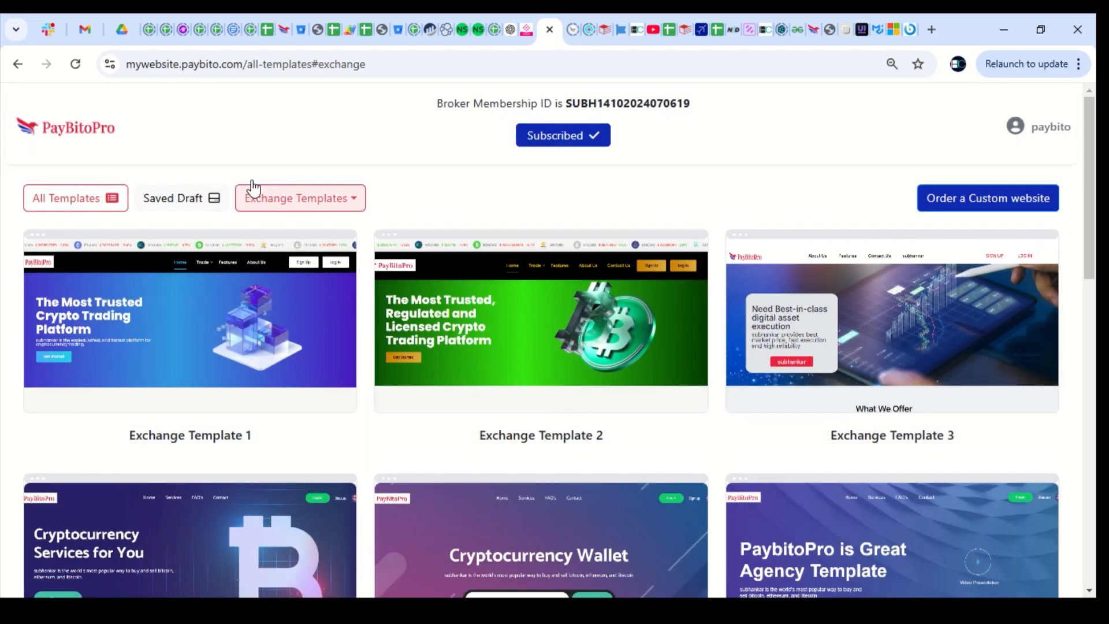
pyautogui.click(179, 202)
# From All Templates, edit Exchange Template 1 and accept replacing the saved draft
pyautogui.moveTo(260, 317)
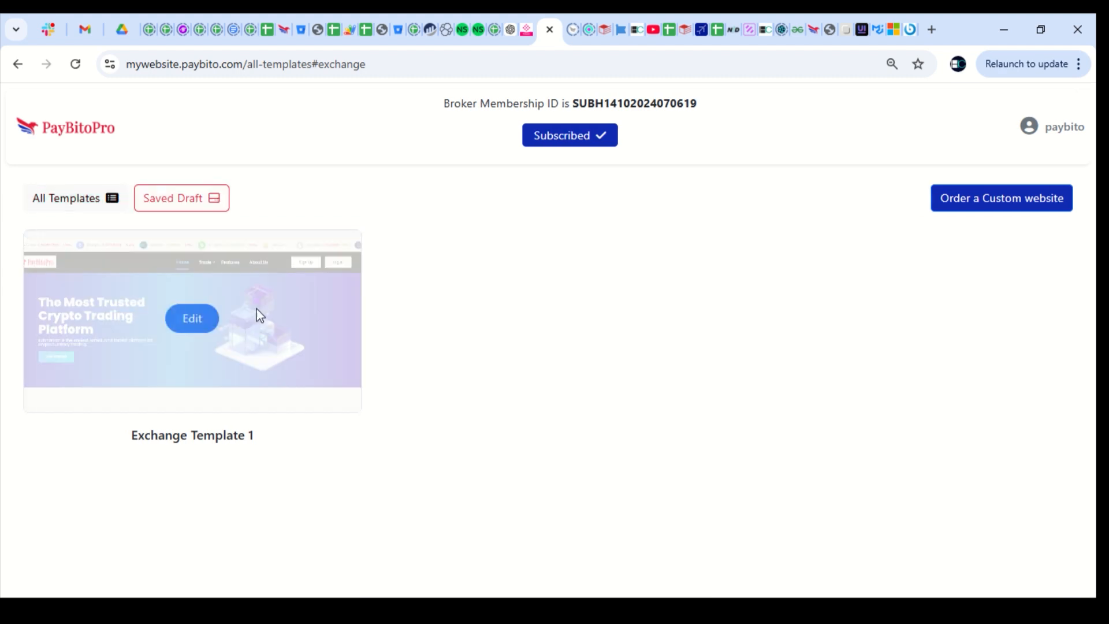
pyautogui.click(87, 207)
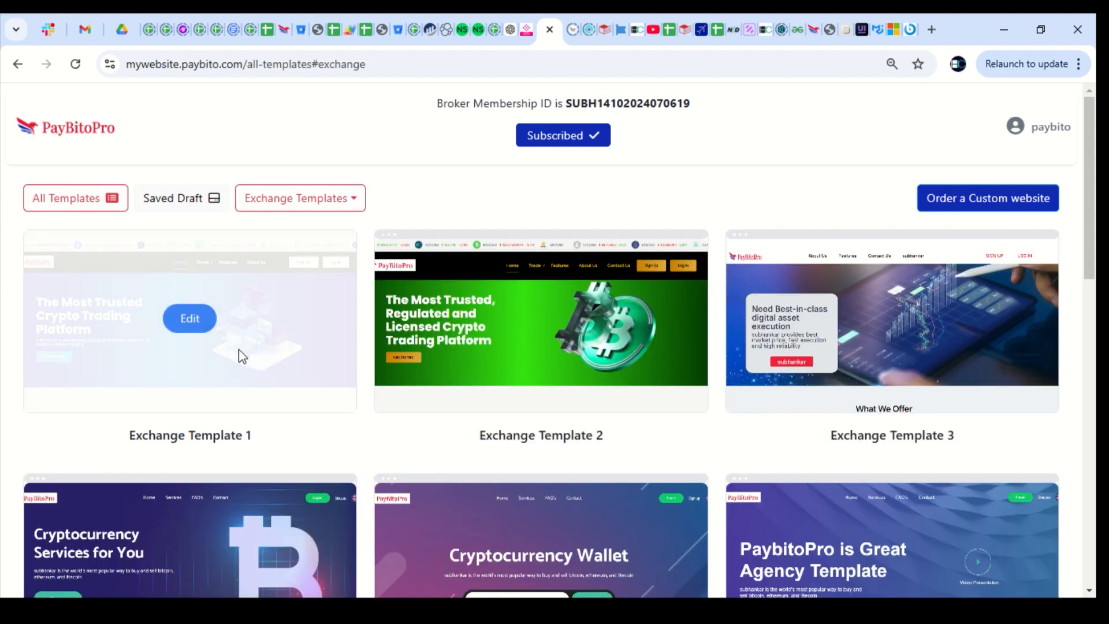
pyautogui.click(190, 318)
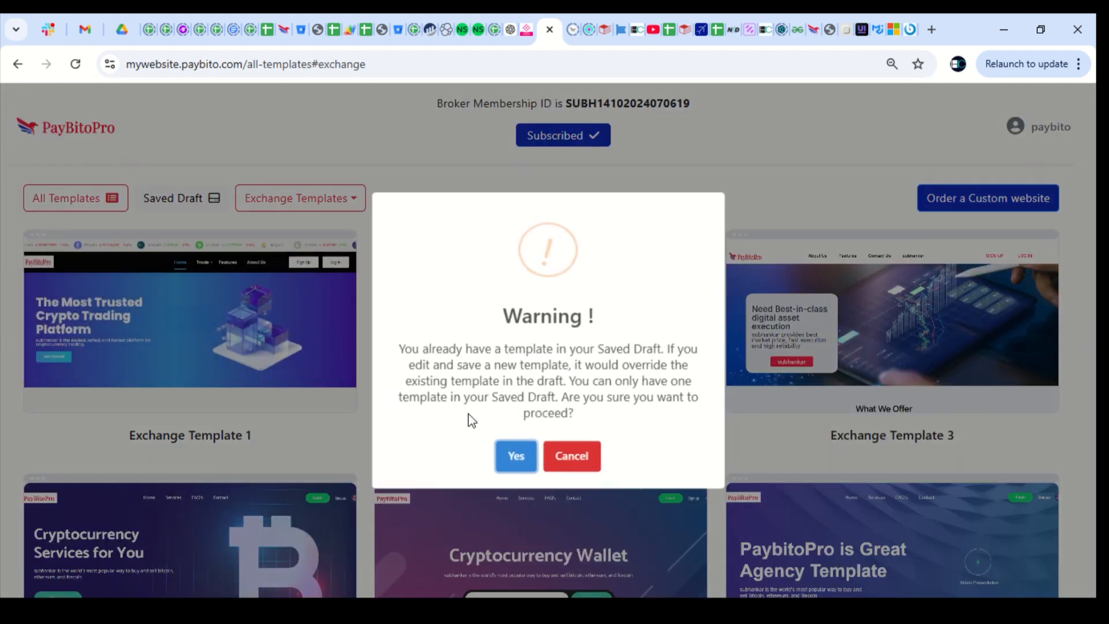
pyautogui.click(514, 462)
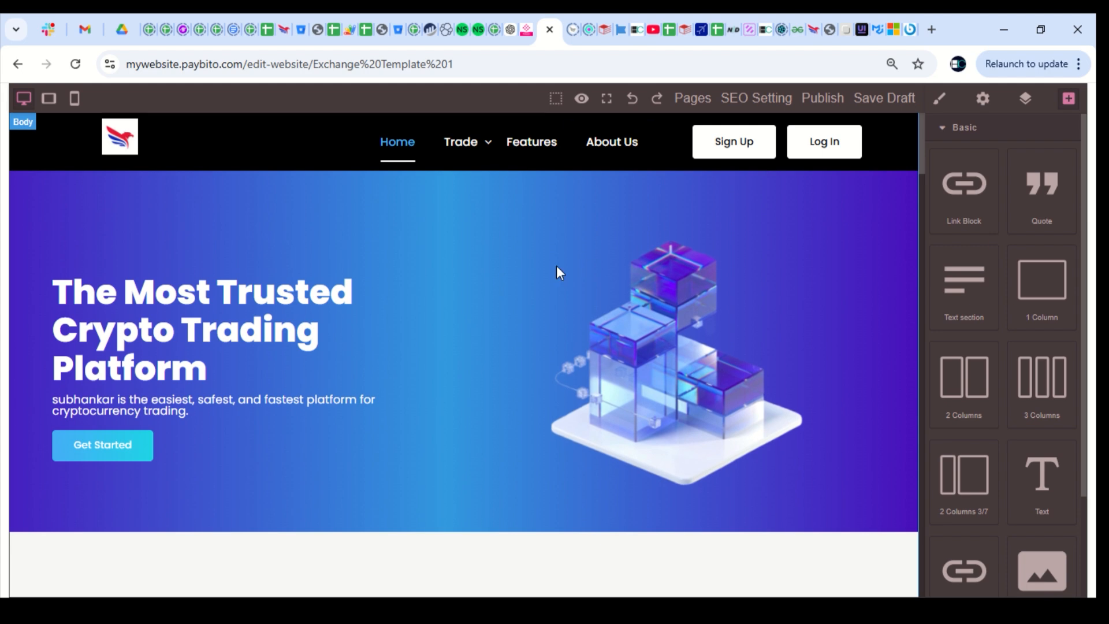
# Toggle the editor's preview mode and fullscreen view, then exit fullscreen
pyautogui.click(585, 100)
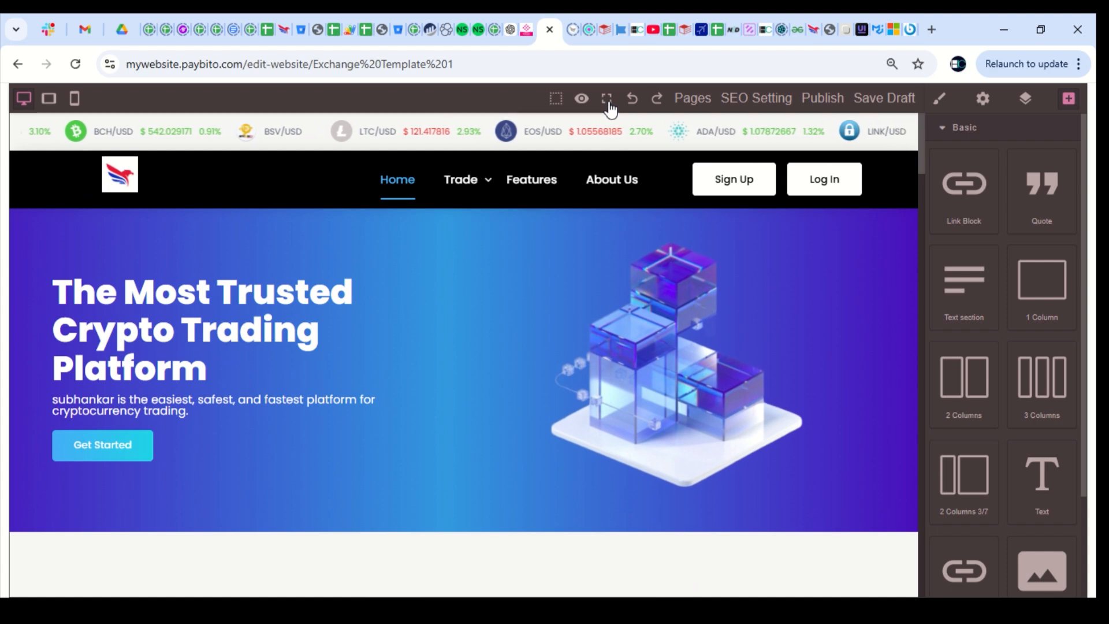
pyautogui.click(610, 103)
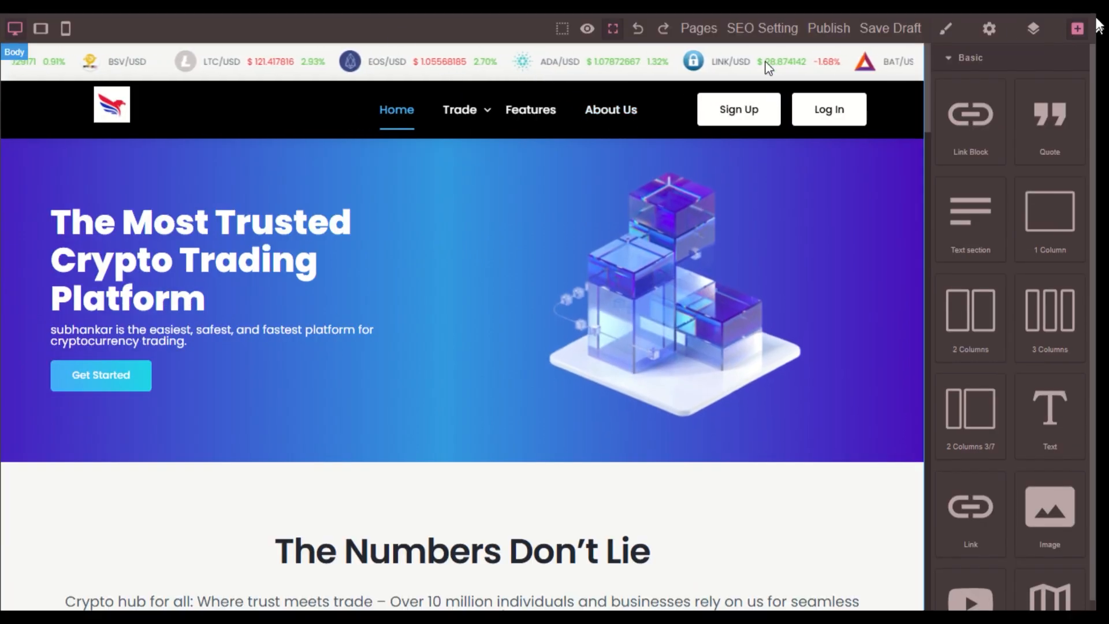
pyautogui.click(613, 29)
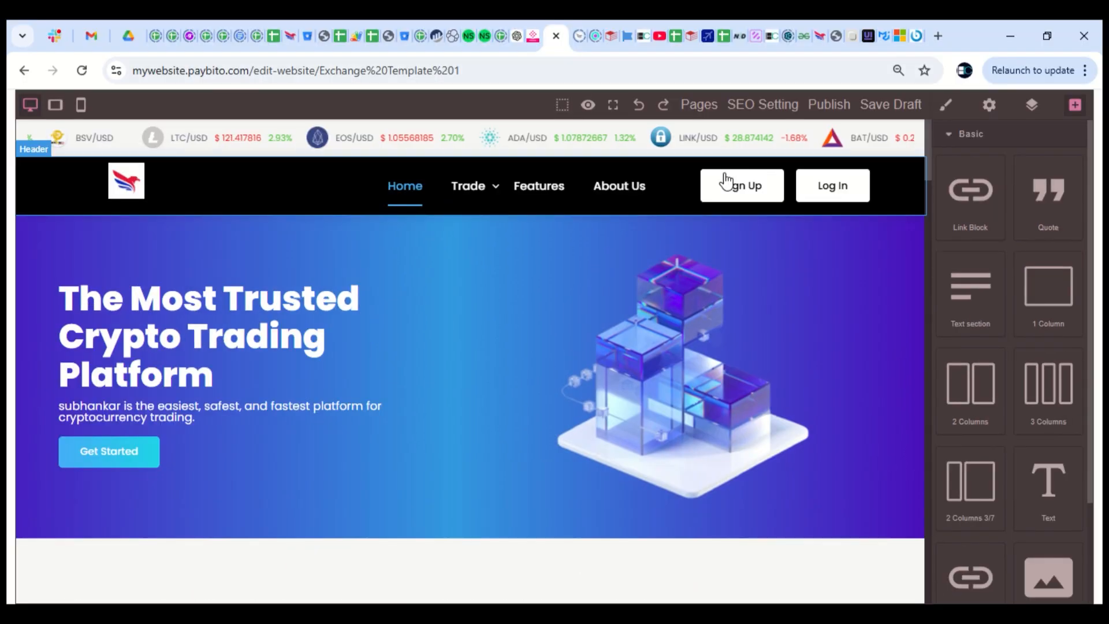
# Open about-us.html from Pages, then switch to another page of the site
pyautogui.click(696, 105)
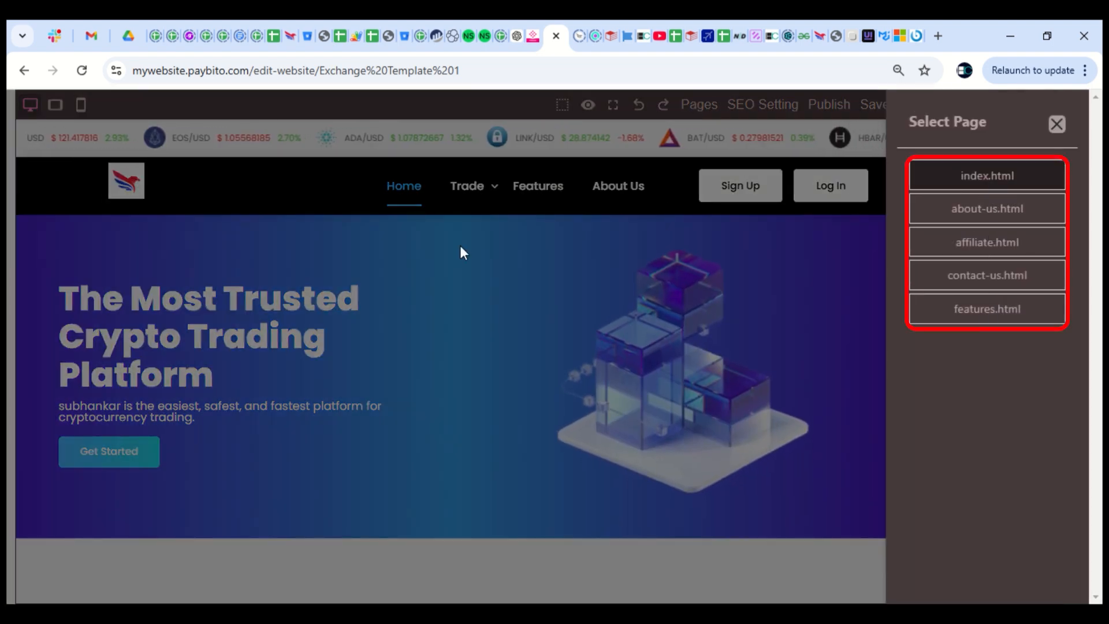
pyautogui.click(966, 212)
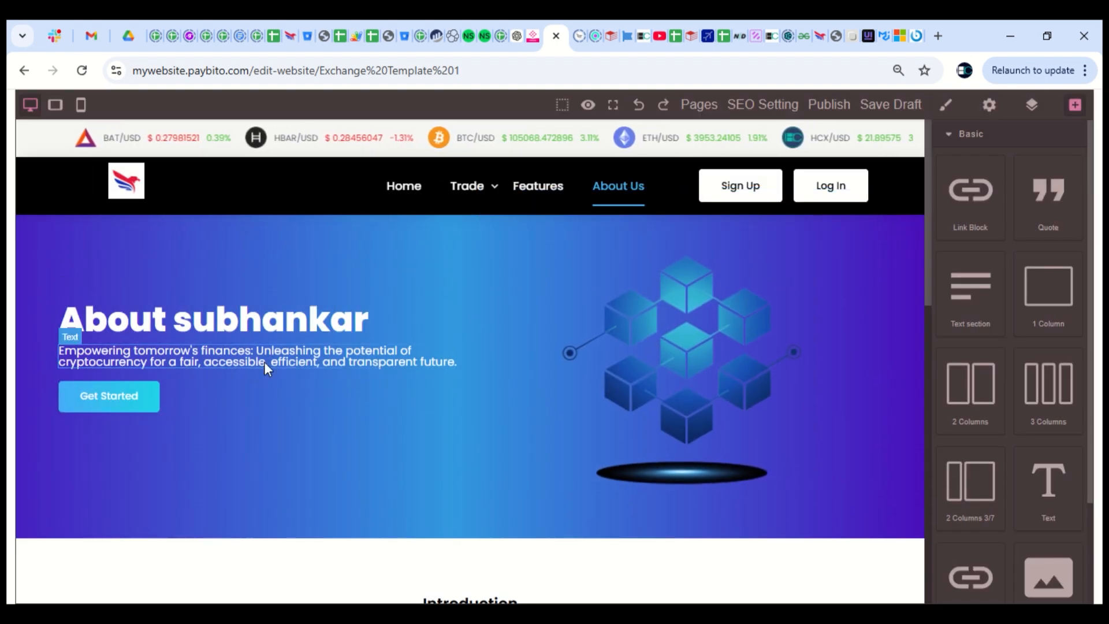
pyautogui.scroll(-15, 678, 392)
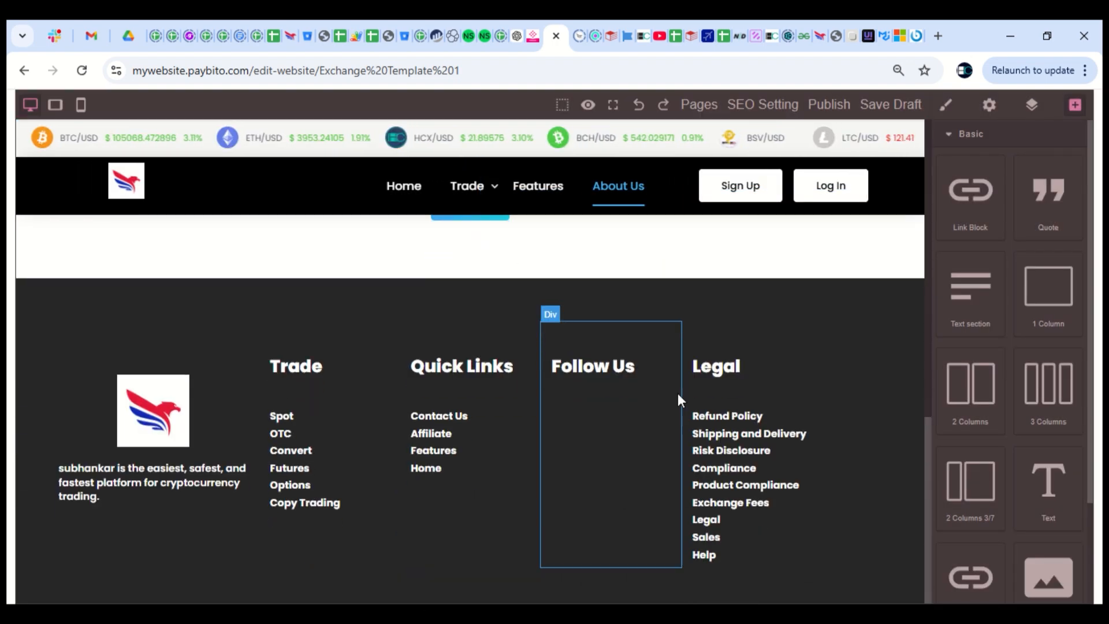
pyautogui.click(698, 105)
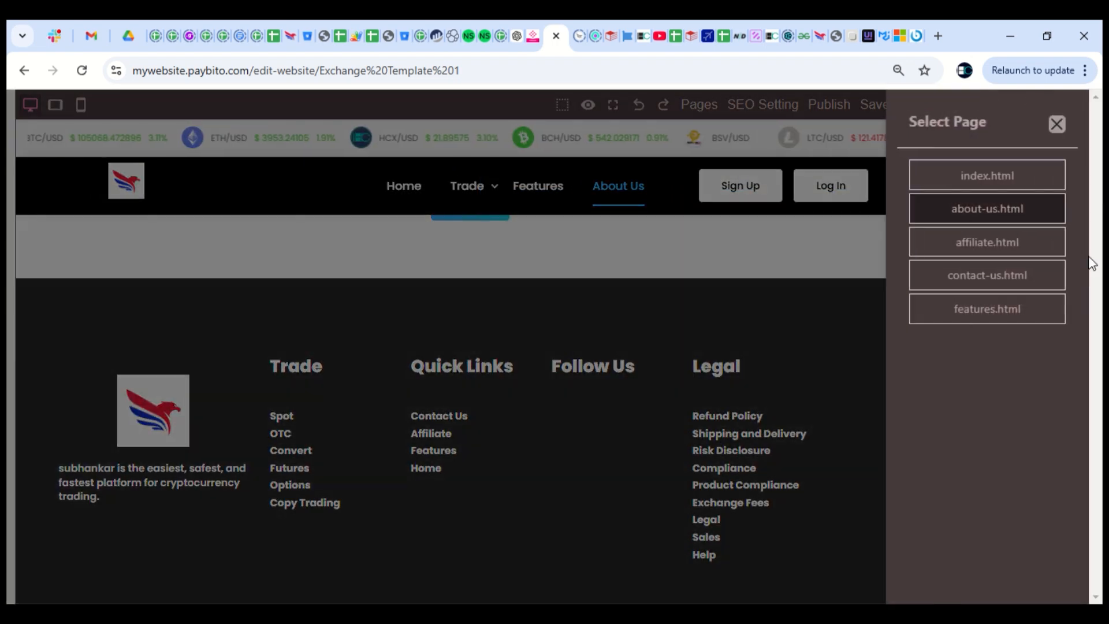
pyautogui.click(975, 302)
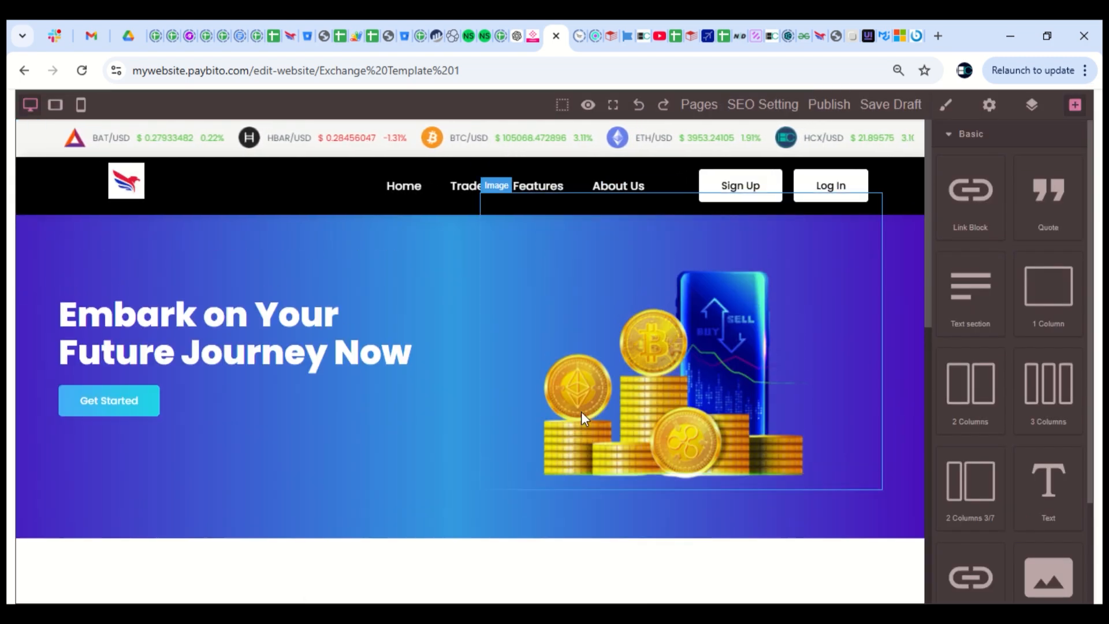
# On the current page's SEO settings, generate fresh meta title and description suggestions
pyautogui.click(763, 113)
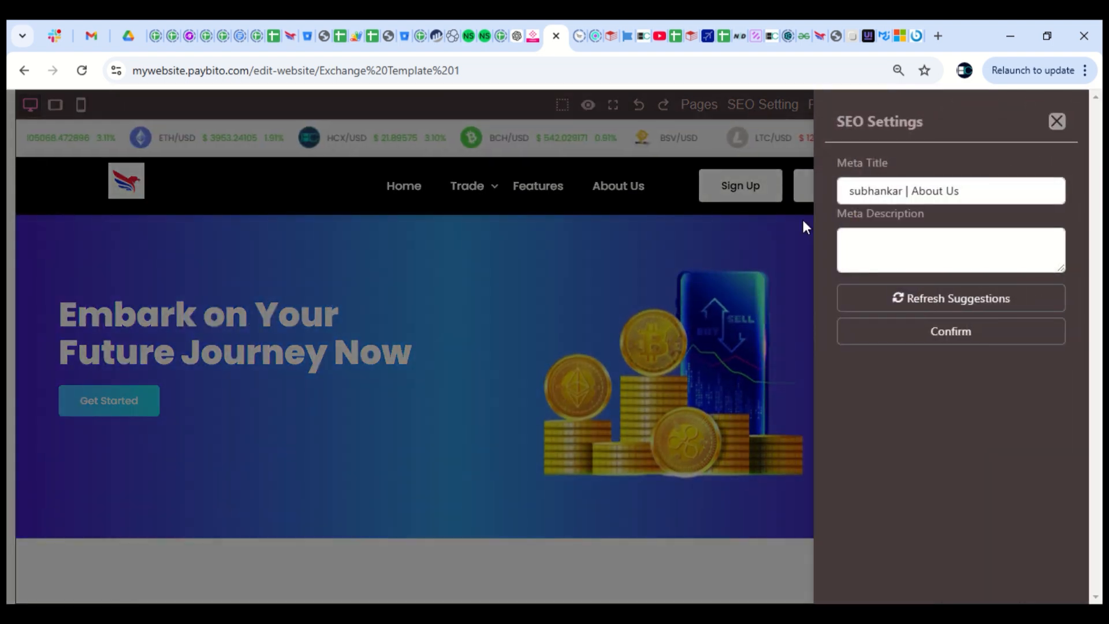
pyautogui.moveTo(832, 162); pyautogui.dragTo(892, 162)
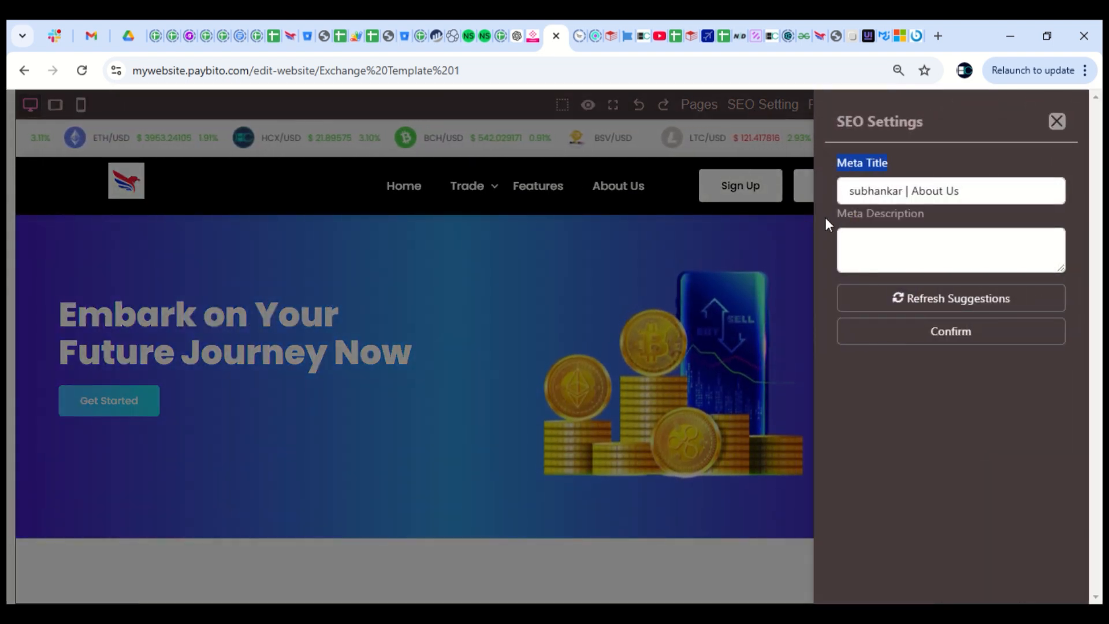
pyautogui.moveTo(827, 216); pyautogui.dragTo(978, 225)
pyautogui.click(990, 224)
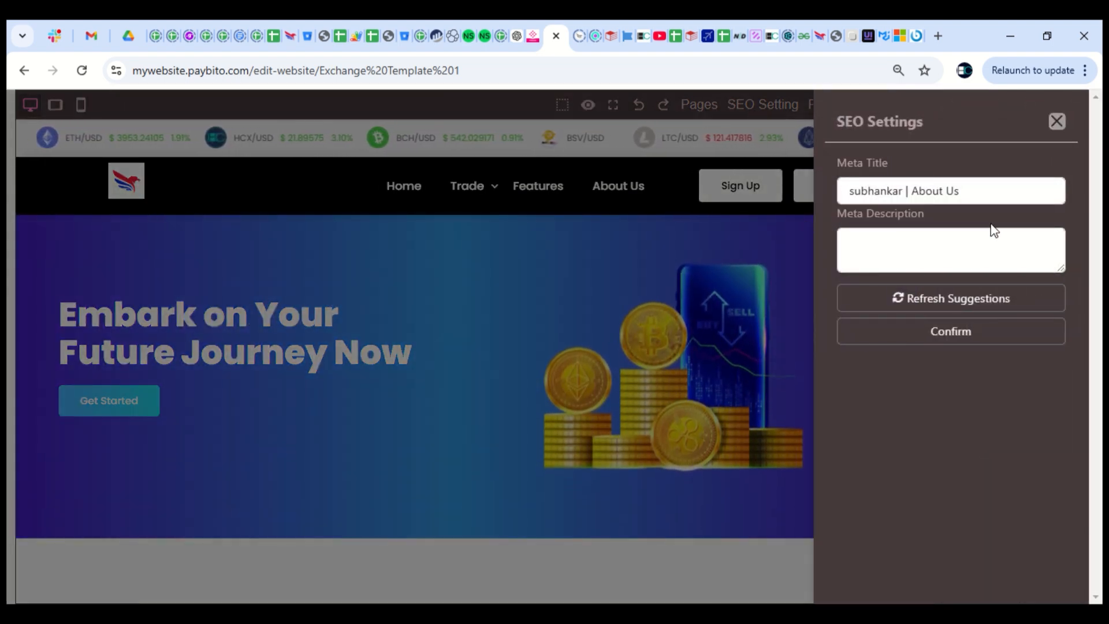
pyautogui.click(912, 308)
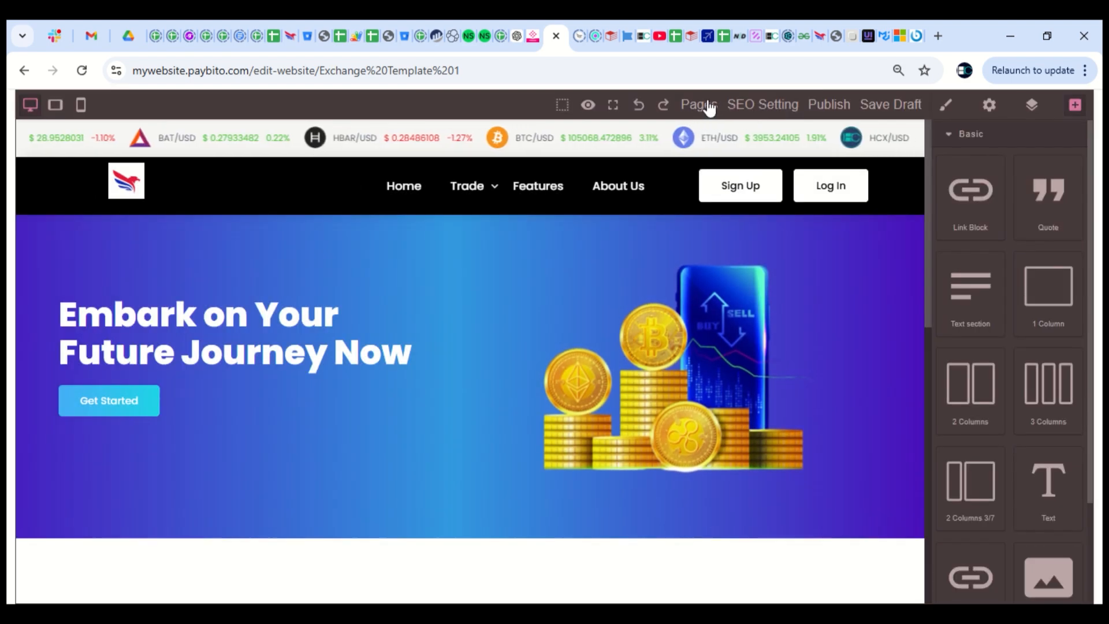
# On index.html, apply the suggested meta title 'Best crypto trading platform?' and description, and confirm
pyautogui.click(707, 106)
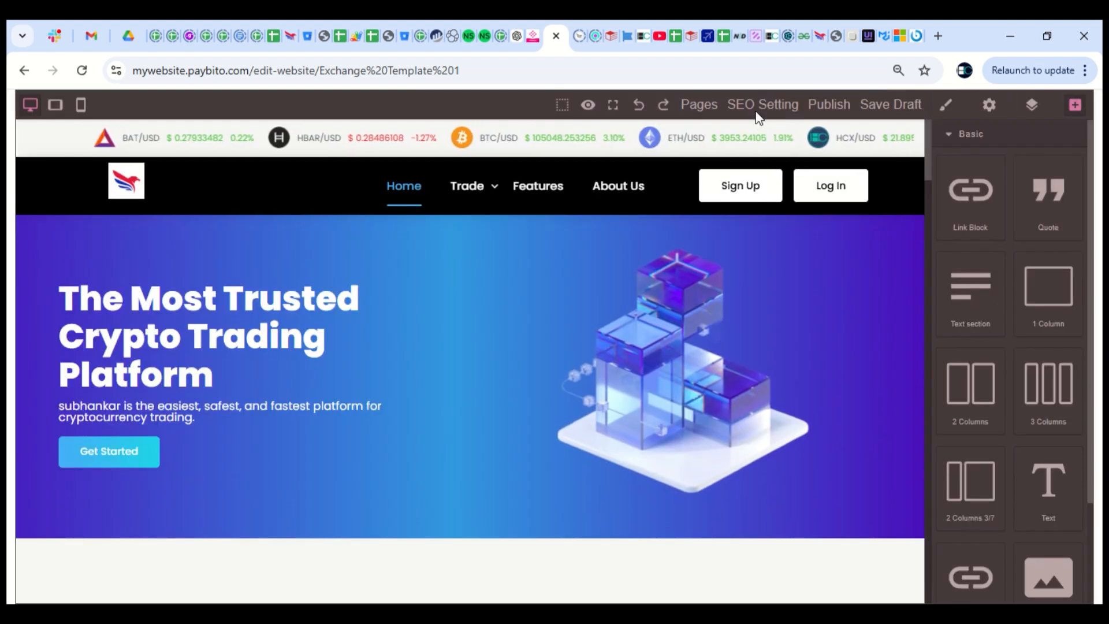
pyautogui.click(757, 107)
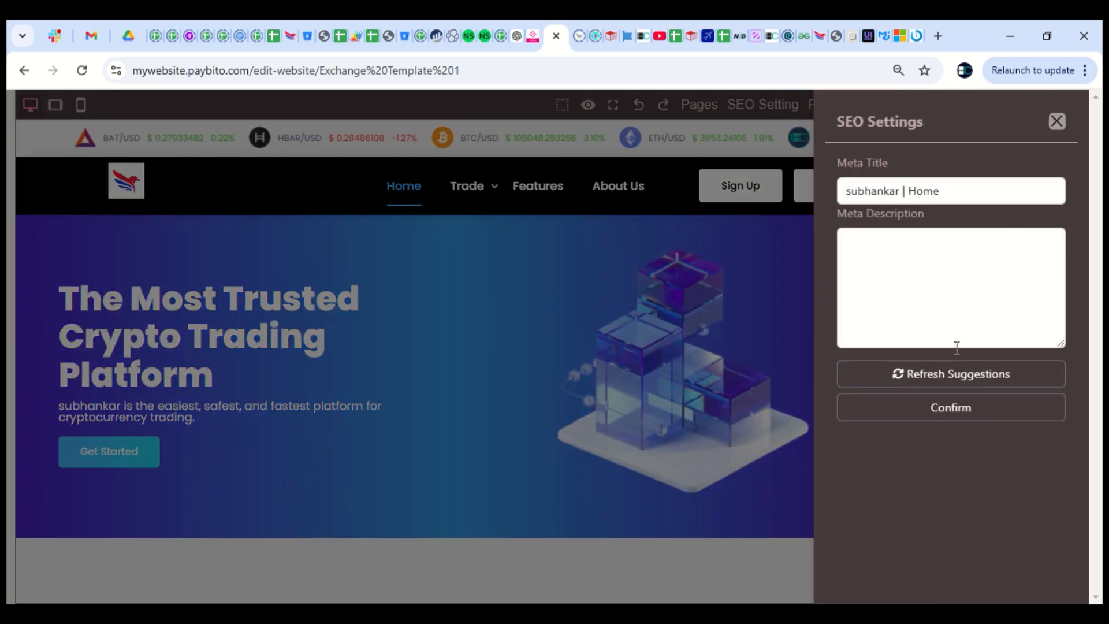
pyautogui.click(929, 383)
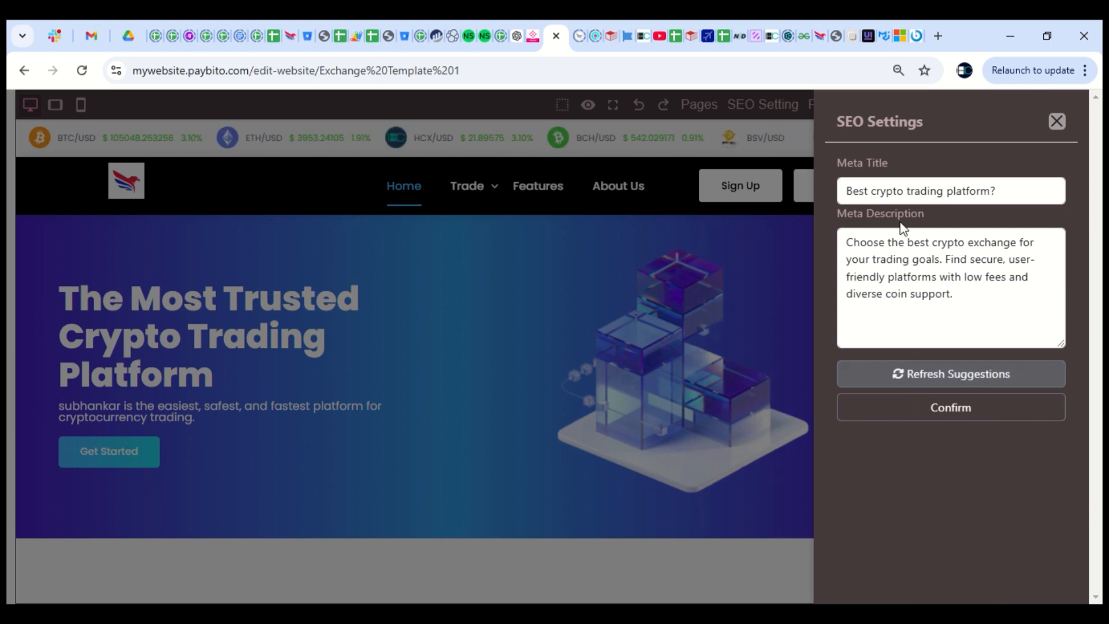
pyautogui.click(980, 398)
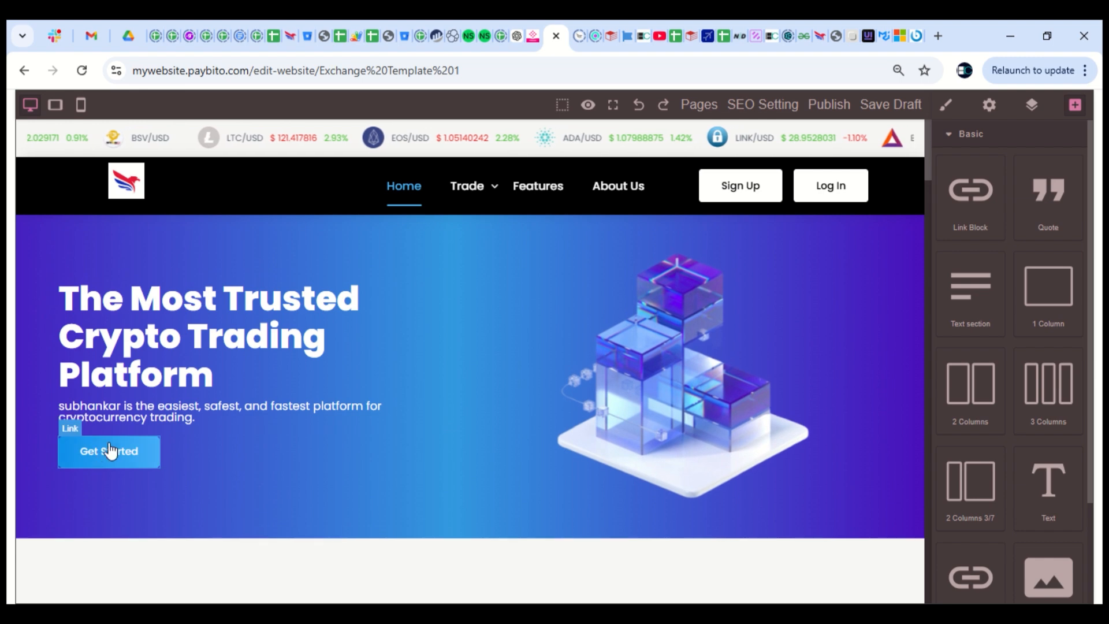
# Change the hero heading to 'The Most Trusted Example Trading Platform'
pyautogui.doubleClick(195, 340)
pyautogui.press('BackSpace')
pyautogui.press('BackSpace')
pyautogui.press('BackSpace')
pyautogui.press('BackSpace')
pyautogui.press('BackSpace')
pyautogui.press('BackSpace')
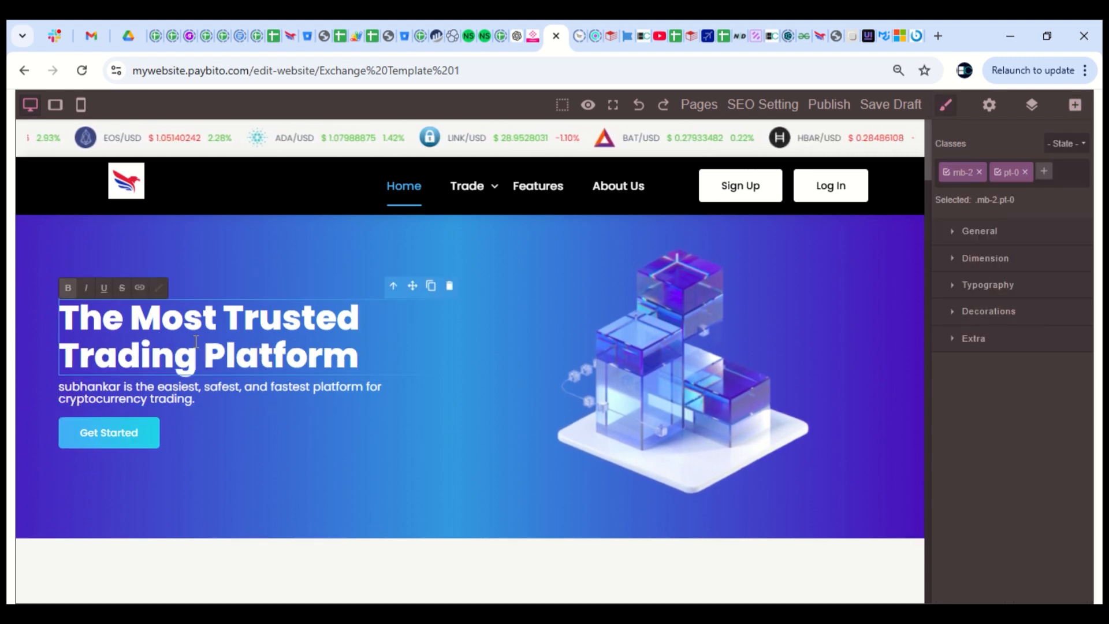
pyautogui.write('Example')
pyautogui.click(527, 339)
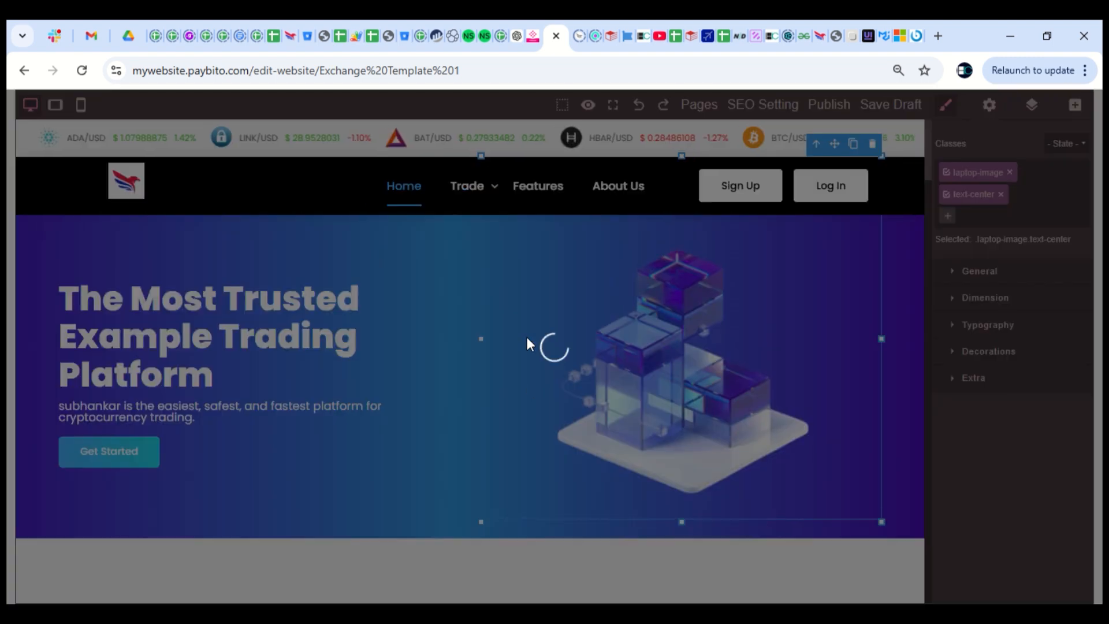
# Change the Get Started button text to 'Get set go', fixing the typo
pyautogui.scroll(-3, 147, 297)
pyautogui.doubleClick(147, 296)
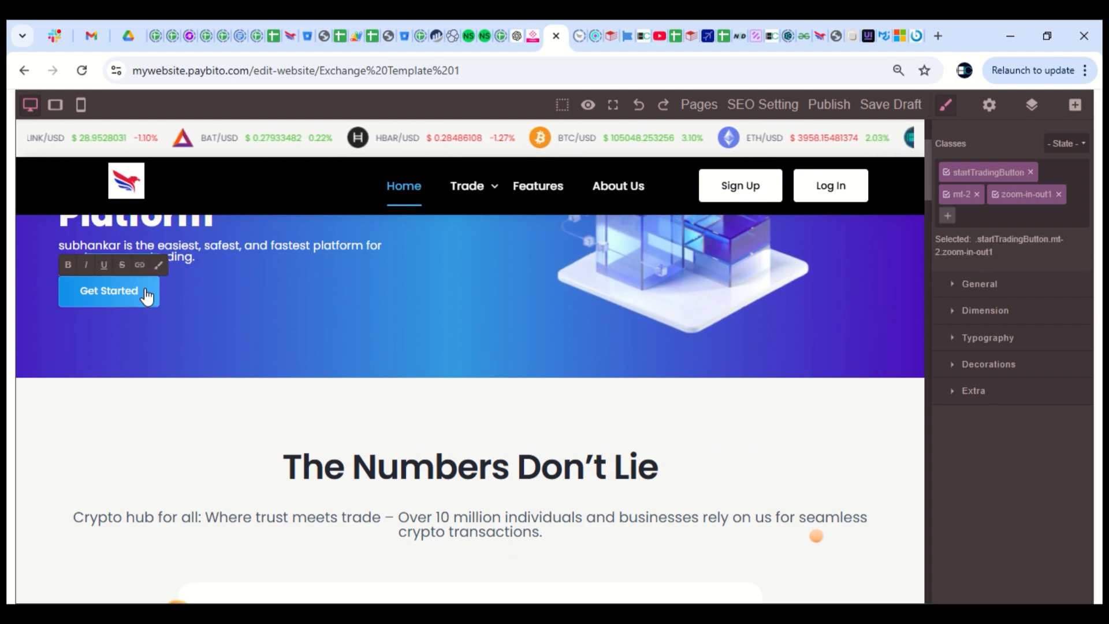
pyautogui.press('BackSpace')
pyautogui.press('BackSpace')
pyautogui.press('BackSpace')
pyautogui.press('BackSpace')
pyautogui.press('BackSpace')
pyautogui.press('BackSpace')
pyautogui.press('BackSpace')
pyautogui.write('se go')
pyautogui.click(179, 404)
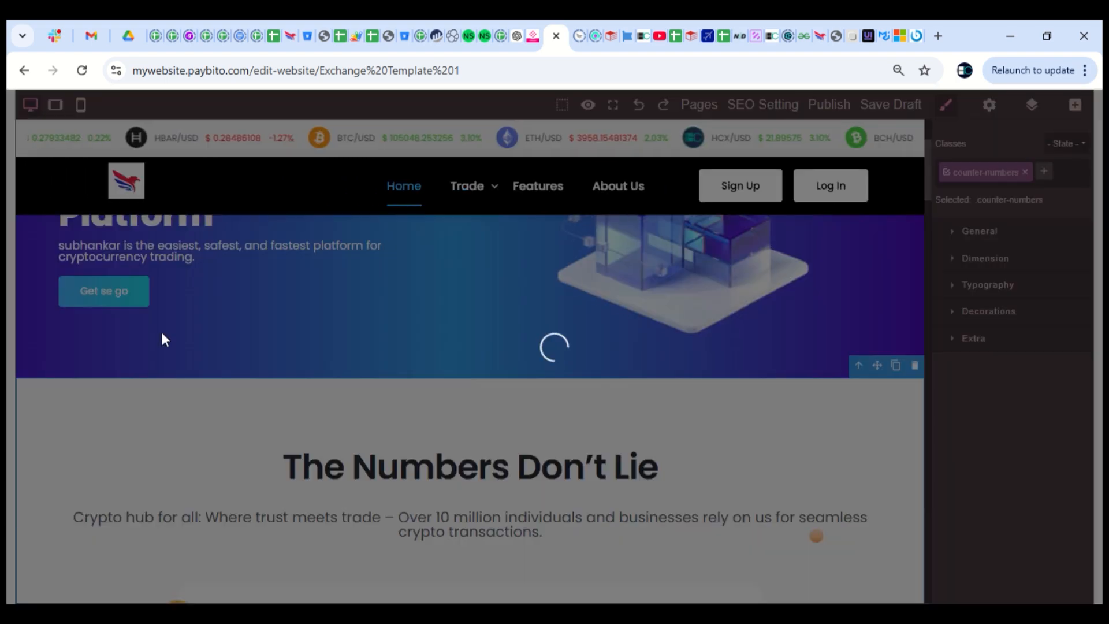
pyautogui.doubleClick(108, 292)
pyautogui.write('t')
pyautogui.click(379, 416)
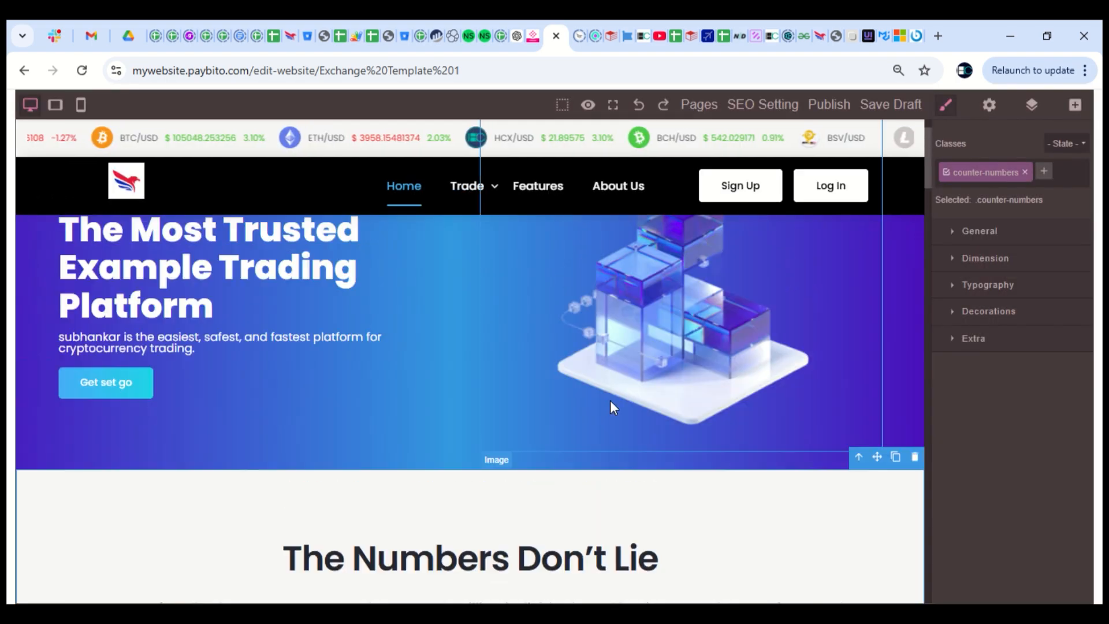
pyautogui.scroll(-12, 610, 400)
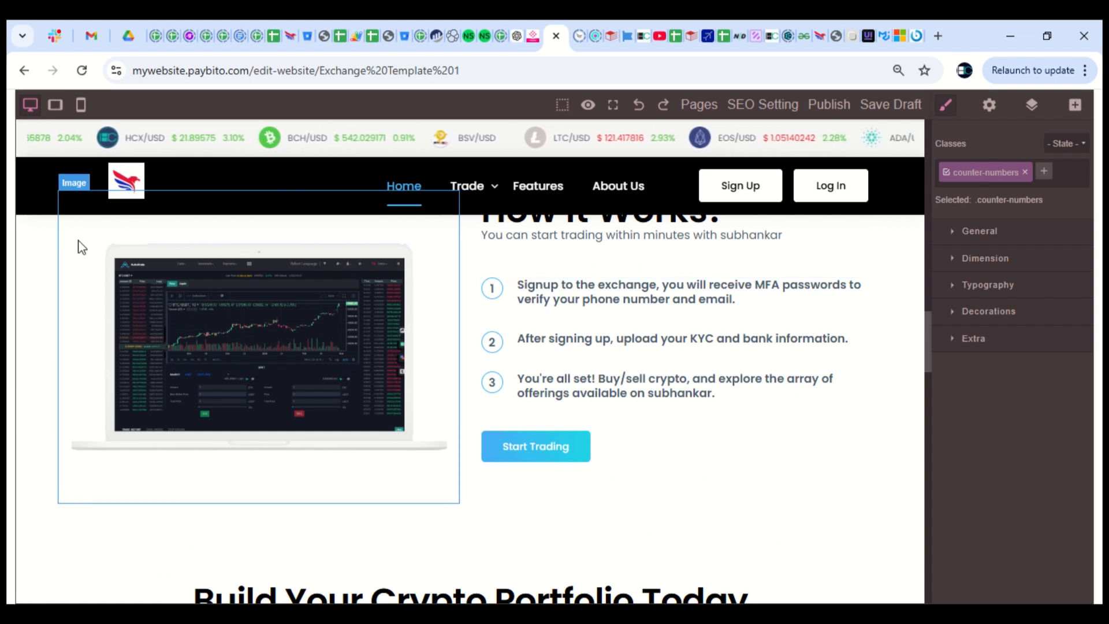
pyautogui.scroll(2, 254, 384)
# Try the bedroom photo, then the bounderoo logo, in place of the laptop picture
pyautogui.doubleClick(255, 383)
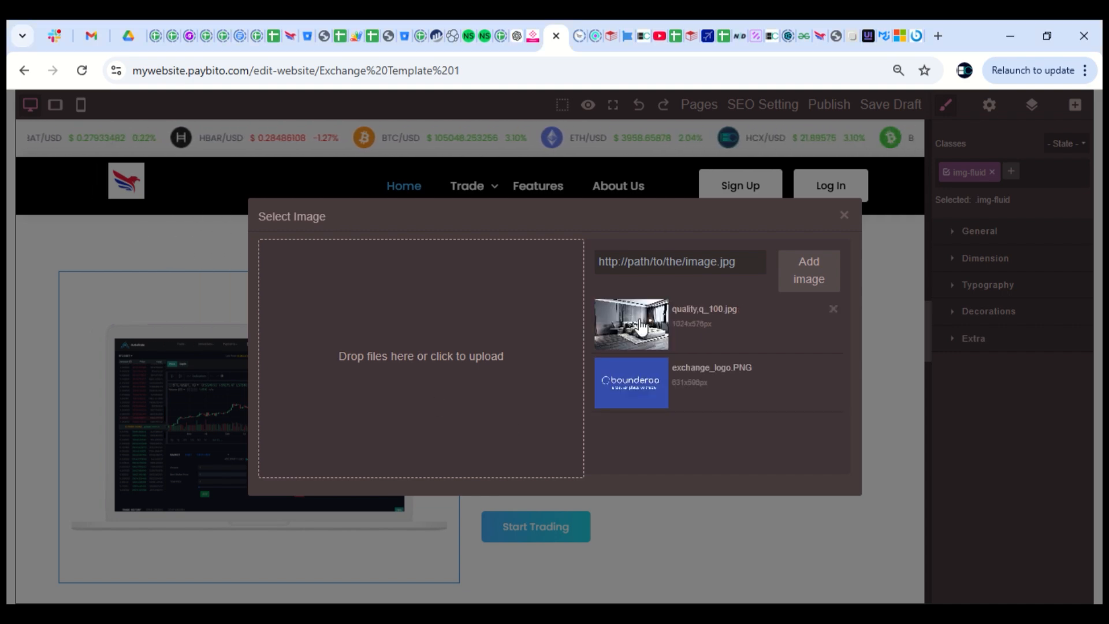
pyautogui.click(645, 335)
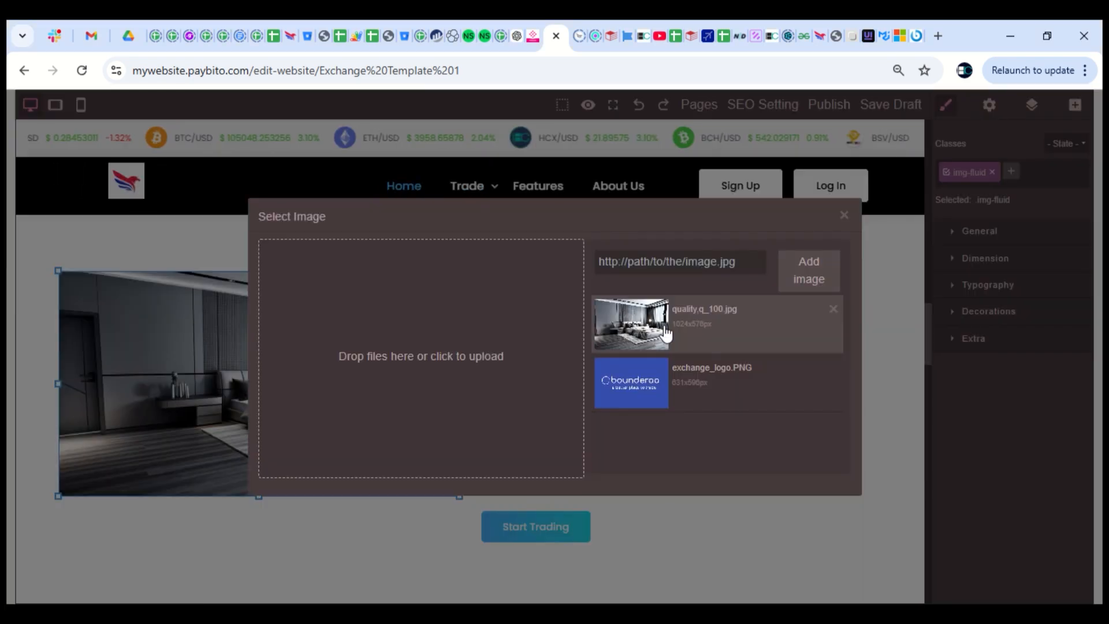
pyautogui.click(186, 233)
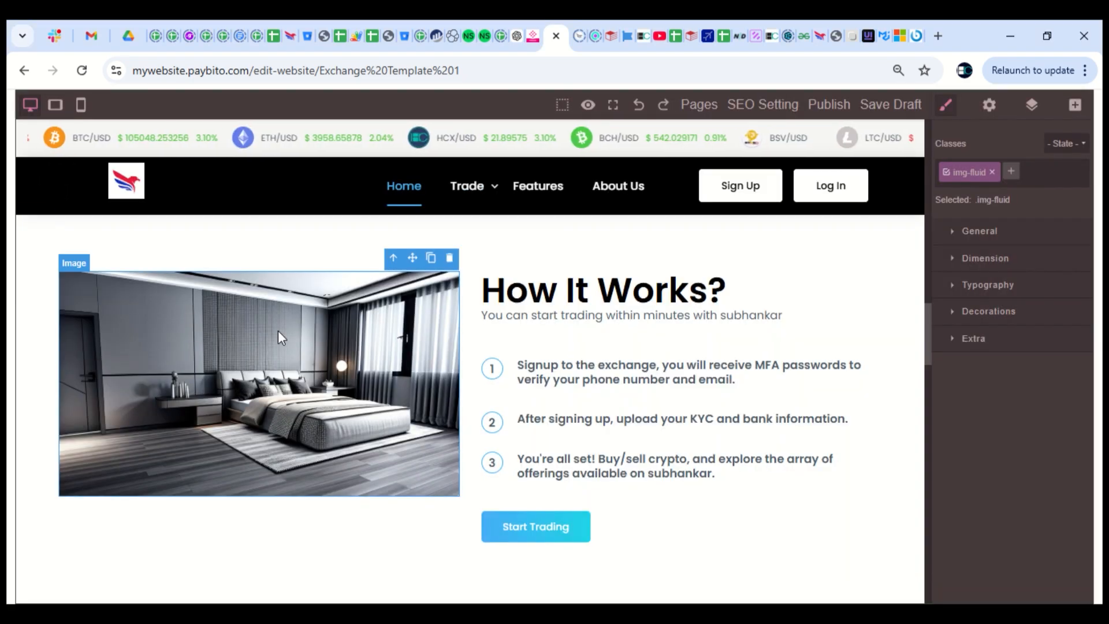
pyautogui.doubleClick(283, 380)
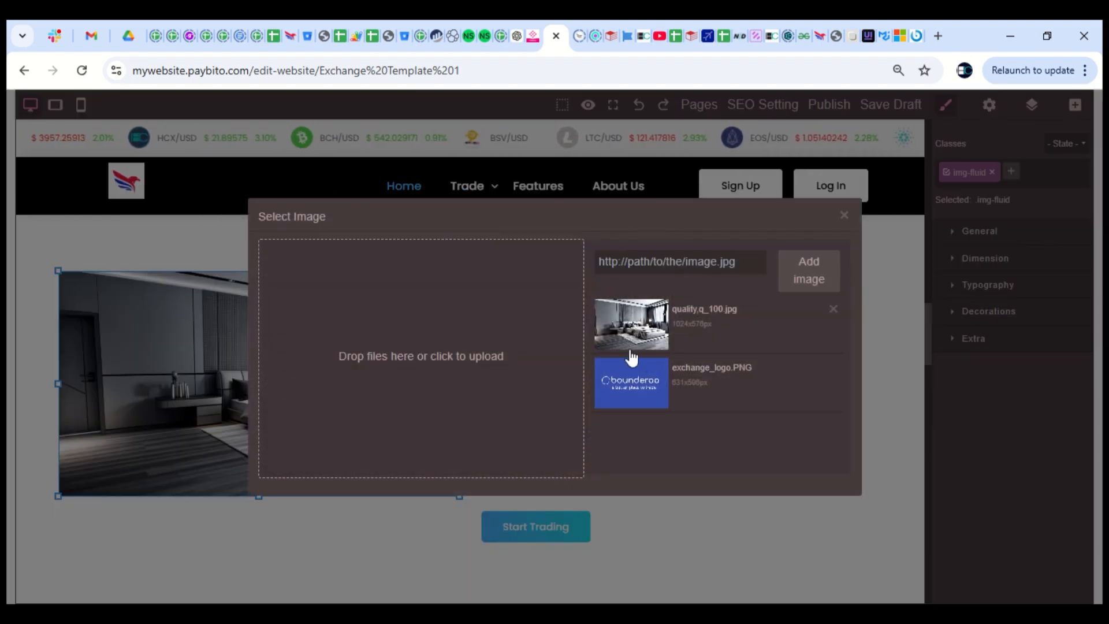
pyautogui.click(633, 386)
pyautogui.click(254, 393)
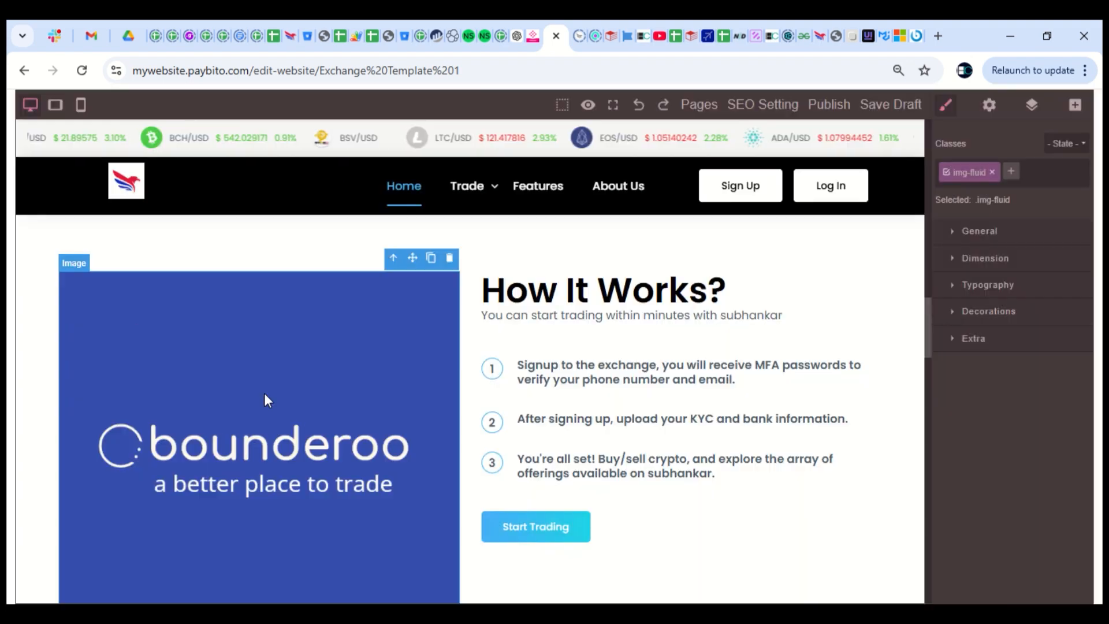
# Put the uploaded eagle logo into the image and drag its corner to enlarge it
pyautogui.scroll(-2, 324, 393)
pyautogui.doubleClick(323, 391)
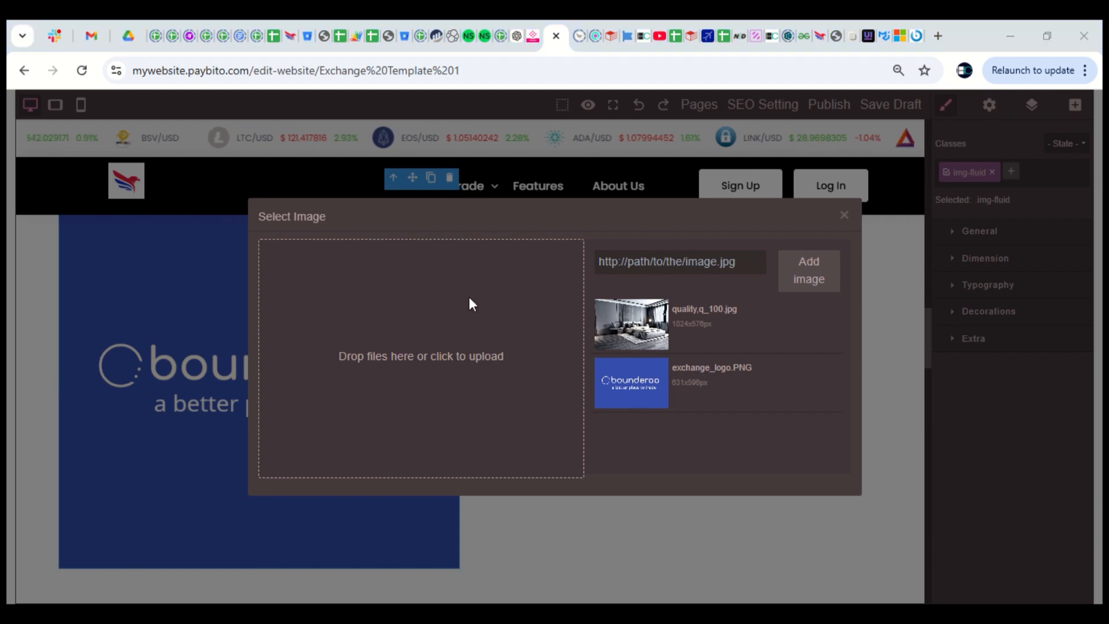
pyautogui.click(663, 321)
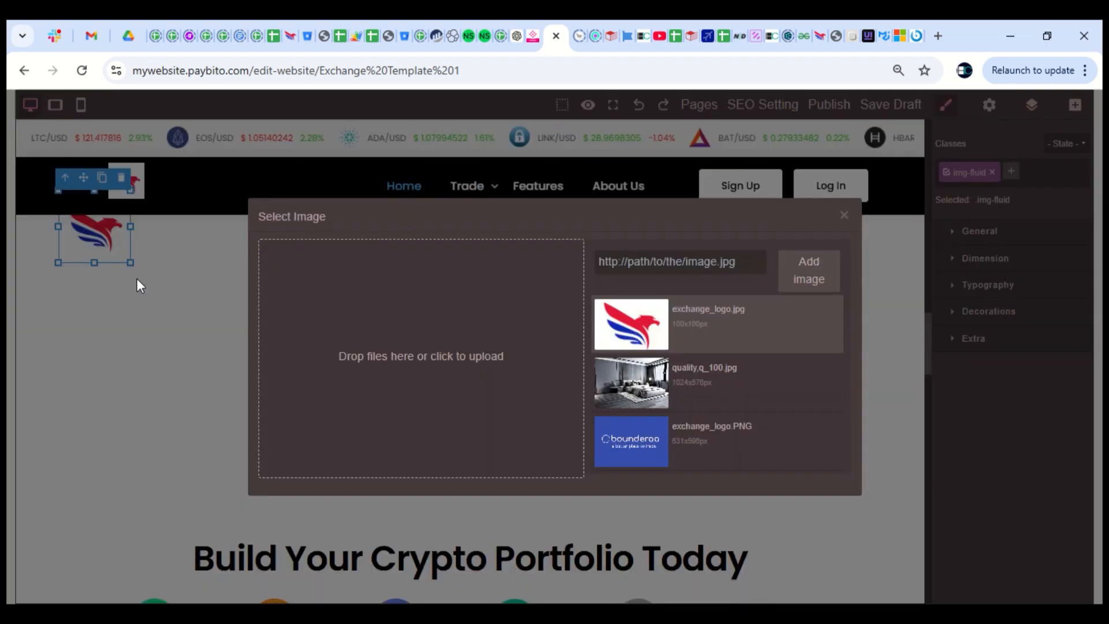
pyautogui.click(136, 278)
pyautogui.scroll(1, 448, 355)
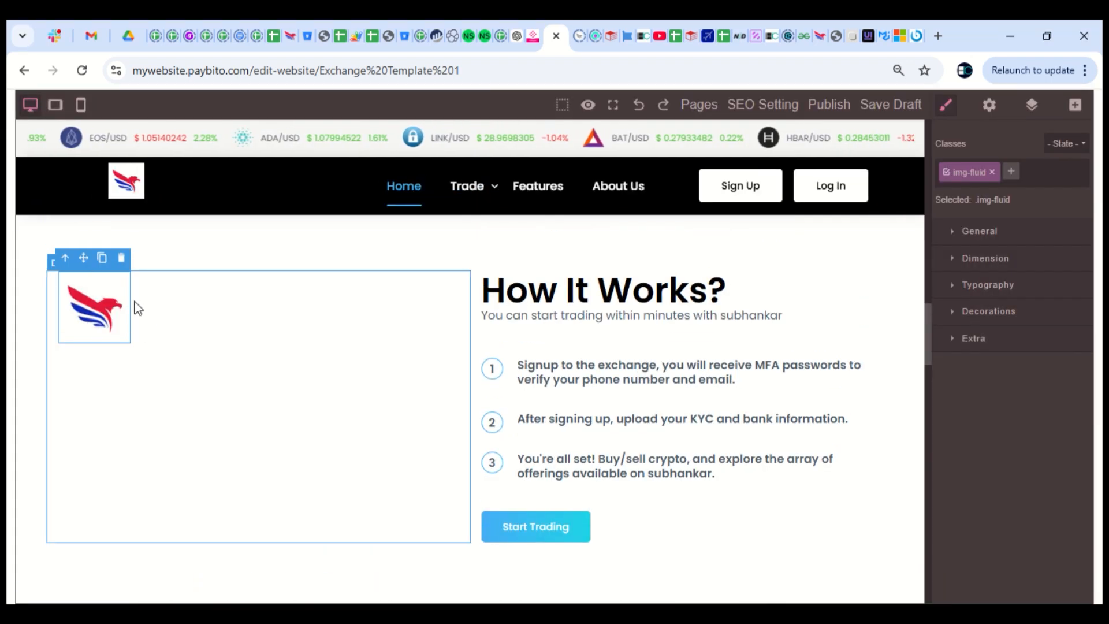
pyautogui.click(92, 317)
pyautogui.moveTo(128, 344); pyautogui.dragTo(331, 483)
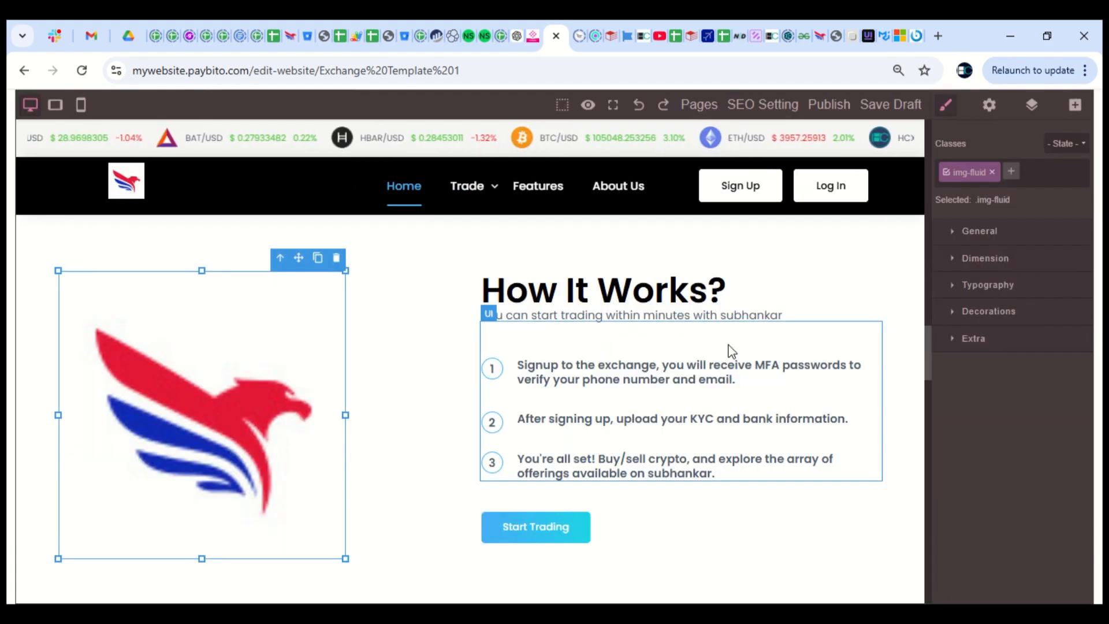
pyautogui.click(483, 399)
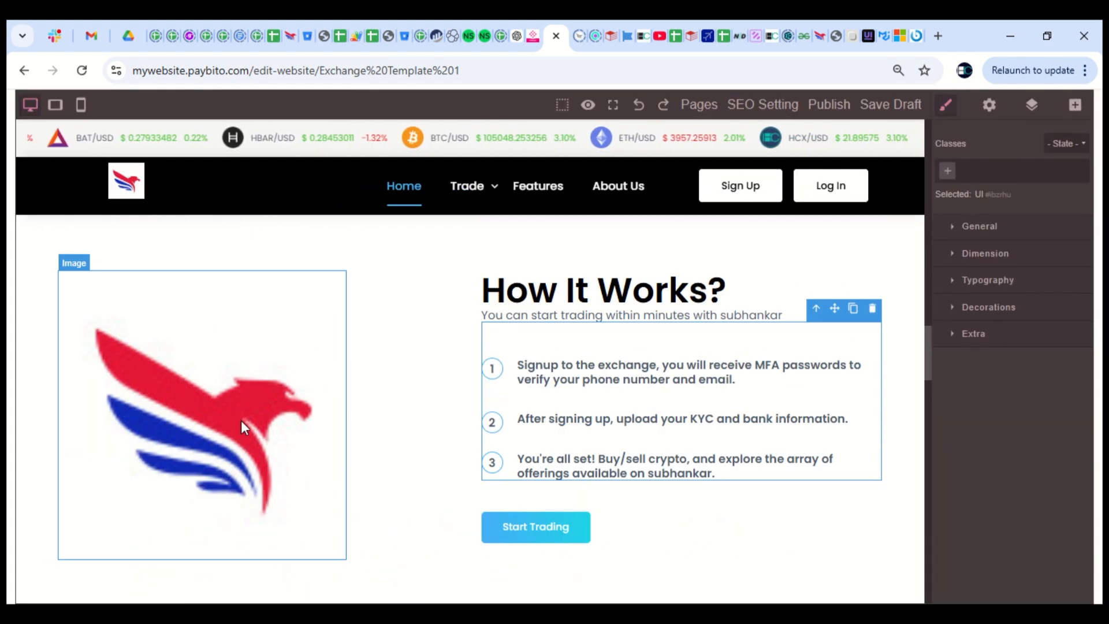
# Delete the footer's empty Follow Us column, leaving Trade, Quick Links and Legal
pyautogui.scroll(-2, 671, 381)
pyautogui.scroll(1, 599, 406)
pyautogui.scroll(-15, 595, 404)
pyautogui.scroll(-10, 595, 404)
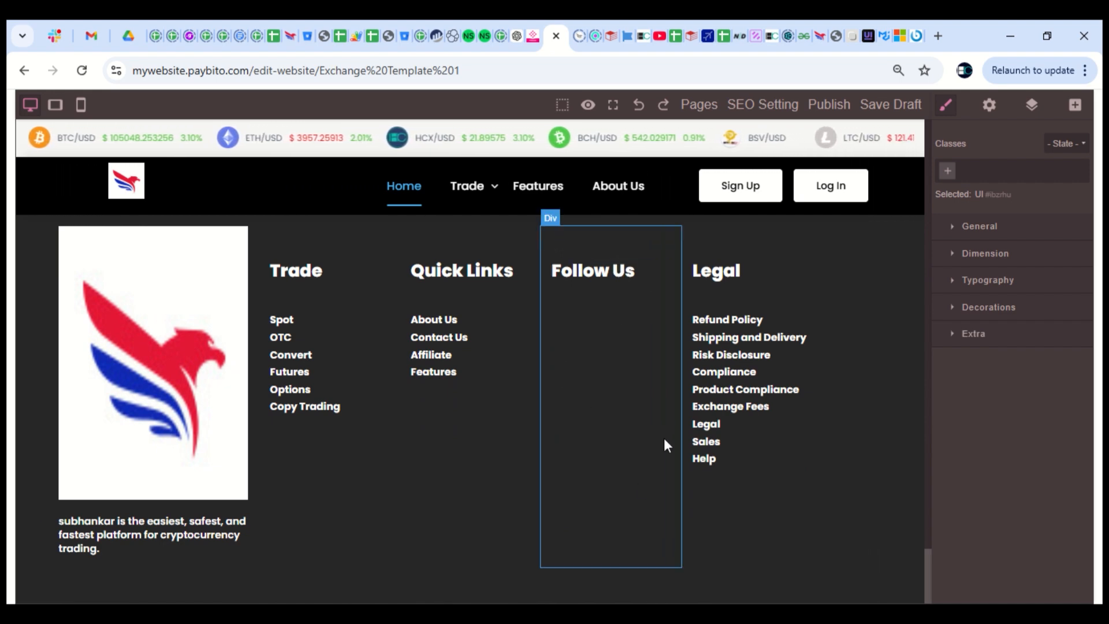
pyautogui.scroll(2, 663, 438)
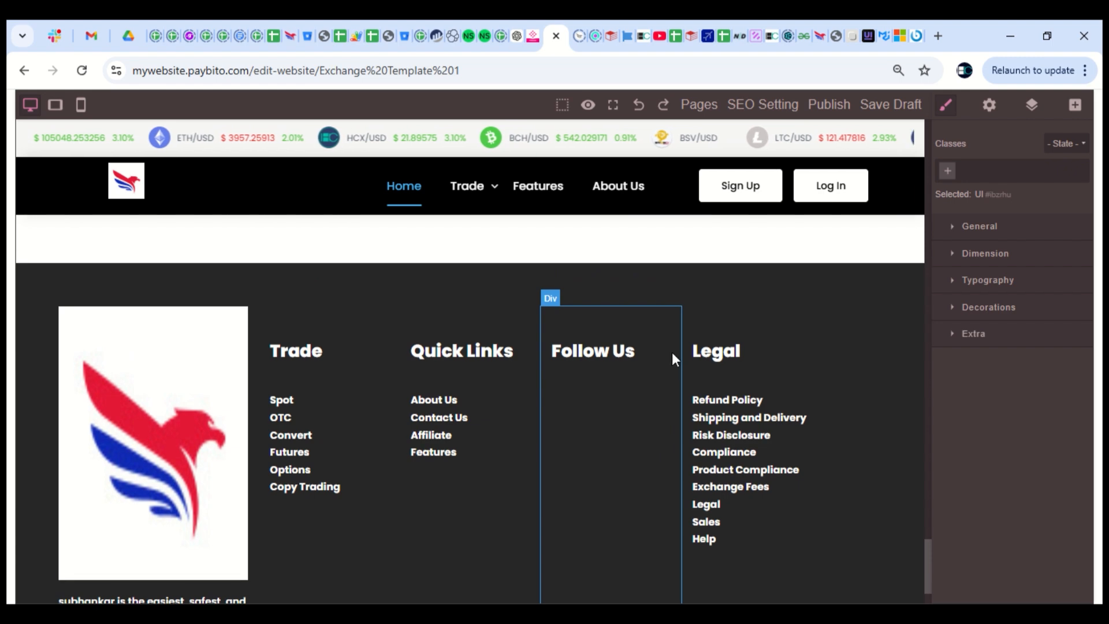
pyautogui.click(670, 337)
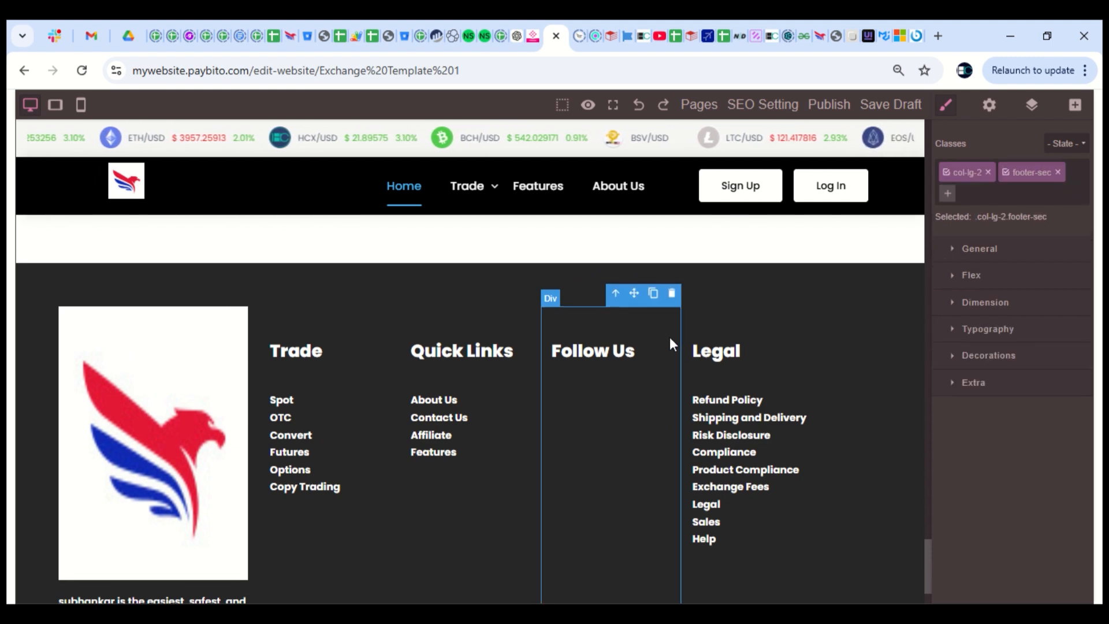
pyautogui.click(672, 295)
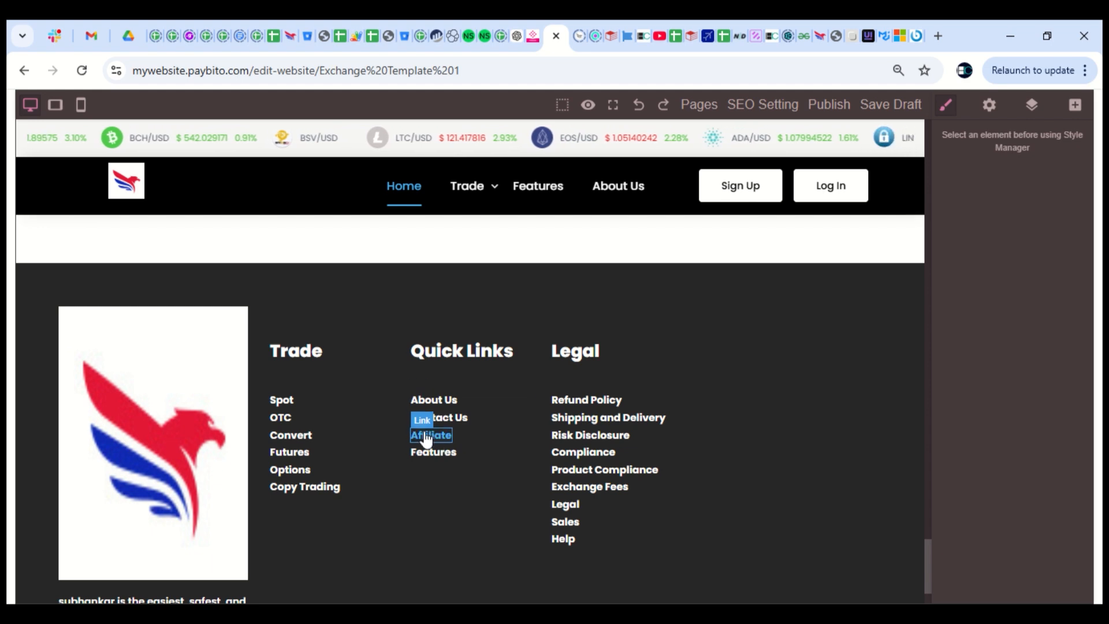
pyautogui.click(583, 406)
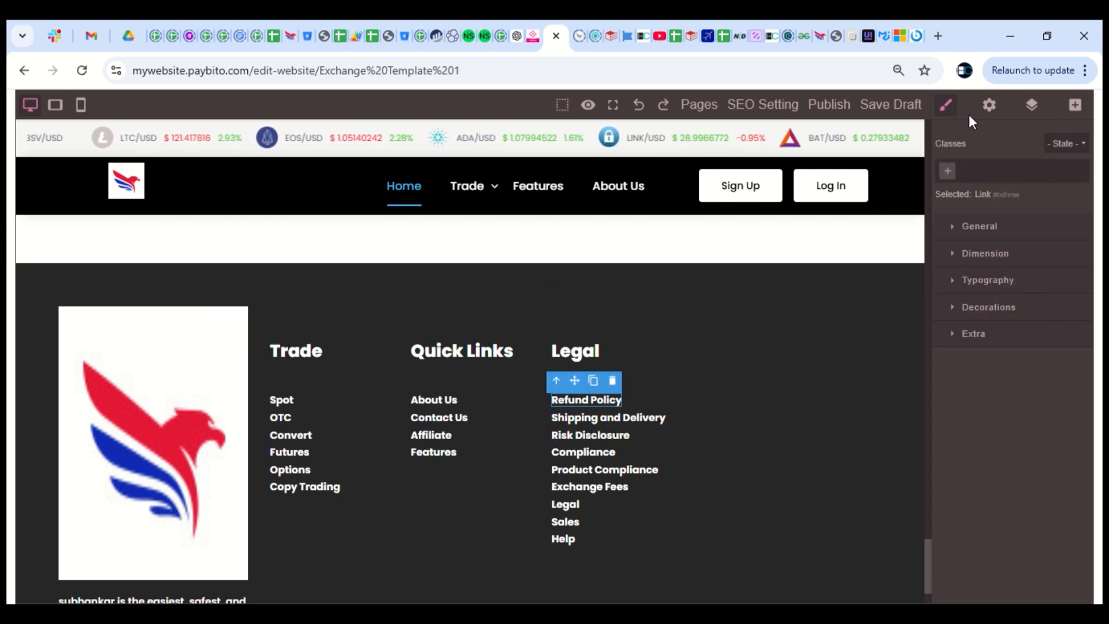
pyautogui.click(990, 107)
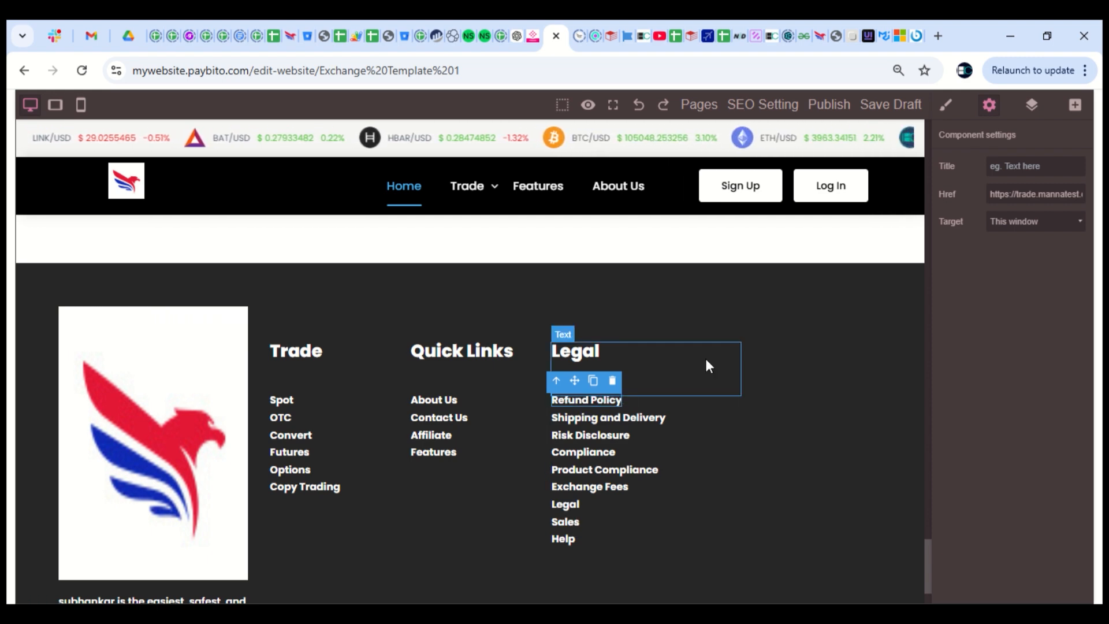
pyautogui.click(810, 418)
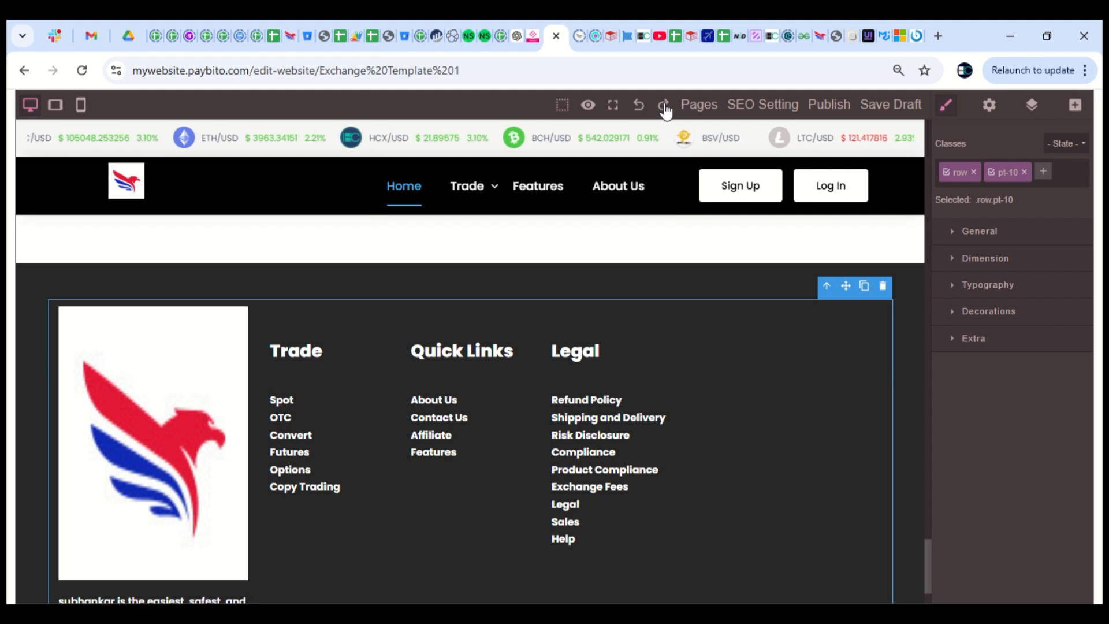
pyautogui.click(639, 107)
pyautogui.click(595, 405)
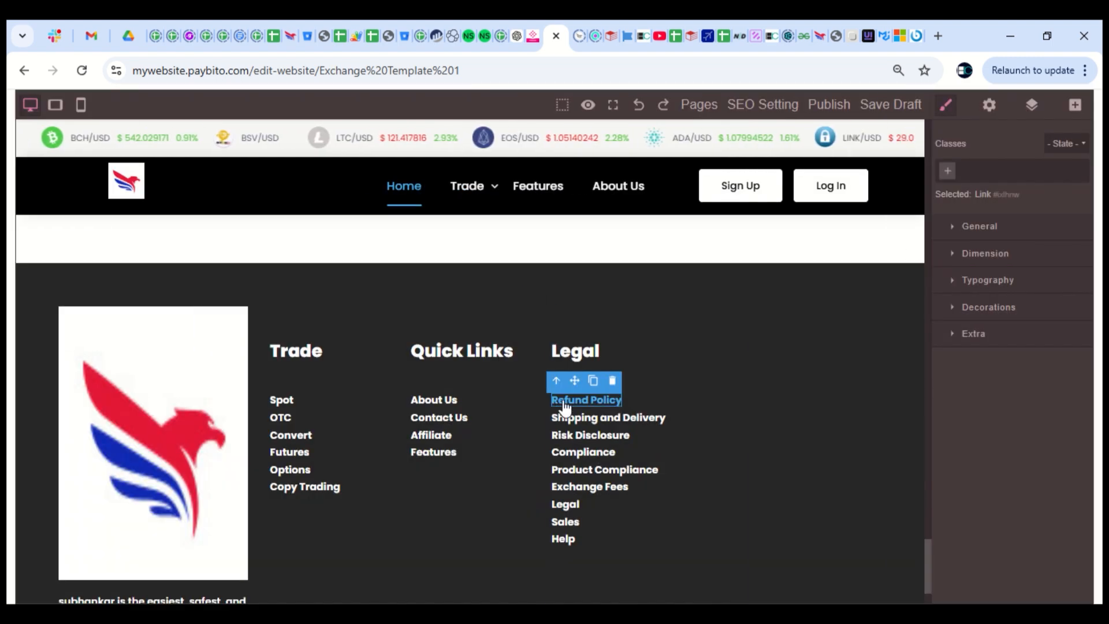
# Publish the edited site and answer Yes to Deploy the Website
pyautogui.scroll(3, 579, 409)
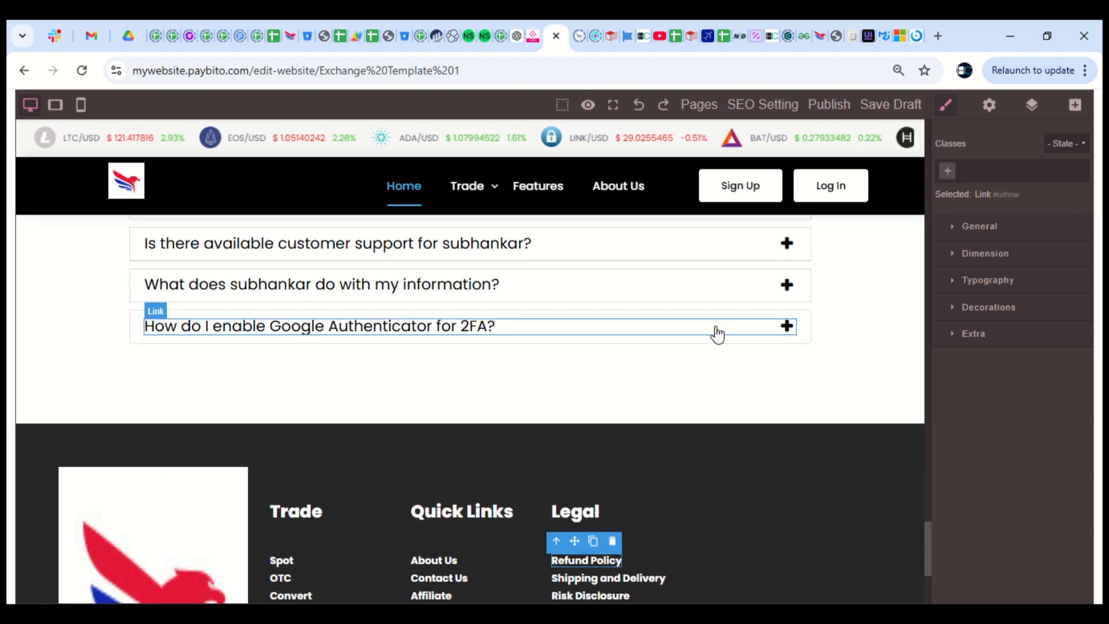
pyautogui.scroll(-4, 718, 334)
pyautogui.scroll(7, 635, 358)
pyautogui.scroll(-4, 530, 376)
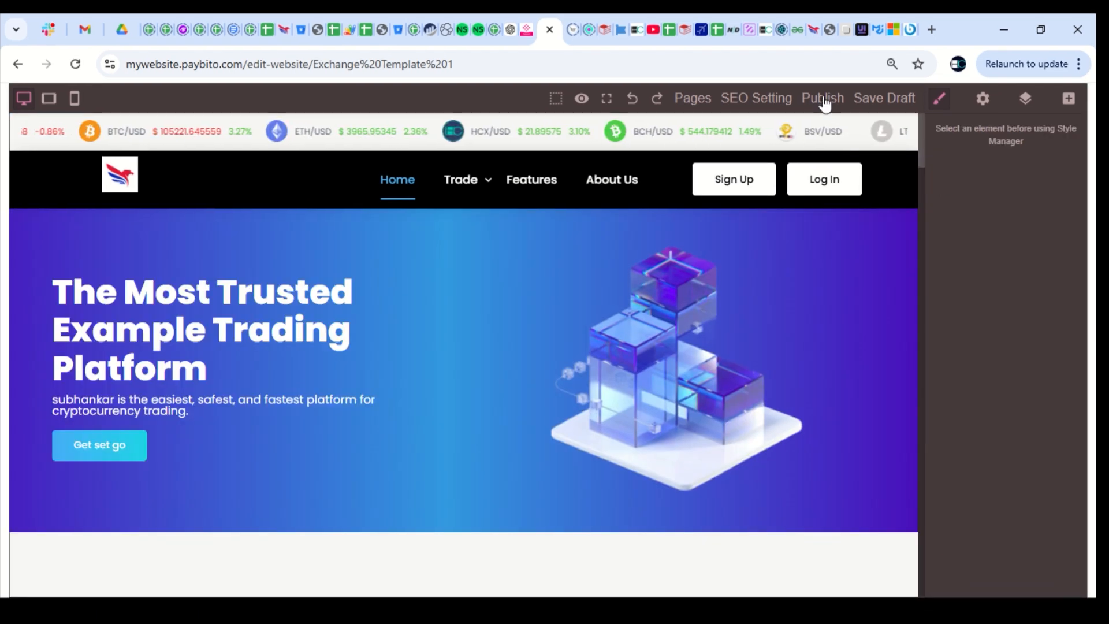
pyautogui.click(823, 98)
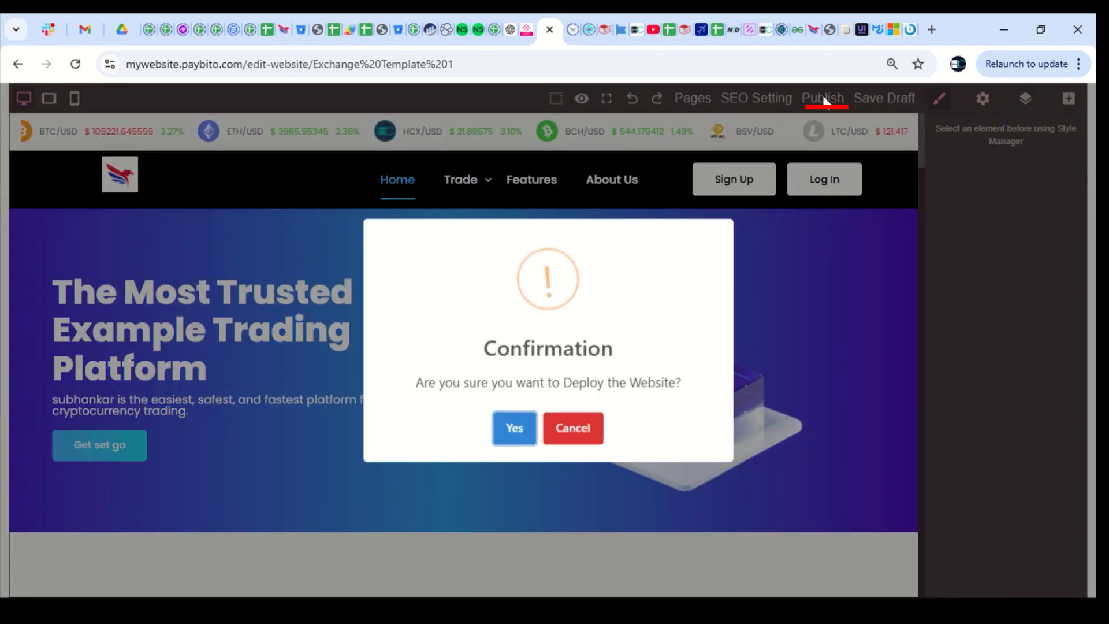
pyautogui.moveTo(485, 349); pyautogui.dragTo(618, 356)
pyautogui.moveTo(439, 385); pyautogui.dragTo(642, 403)
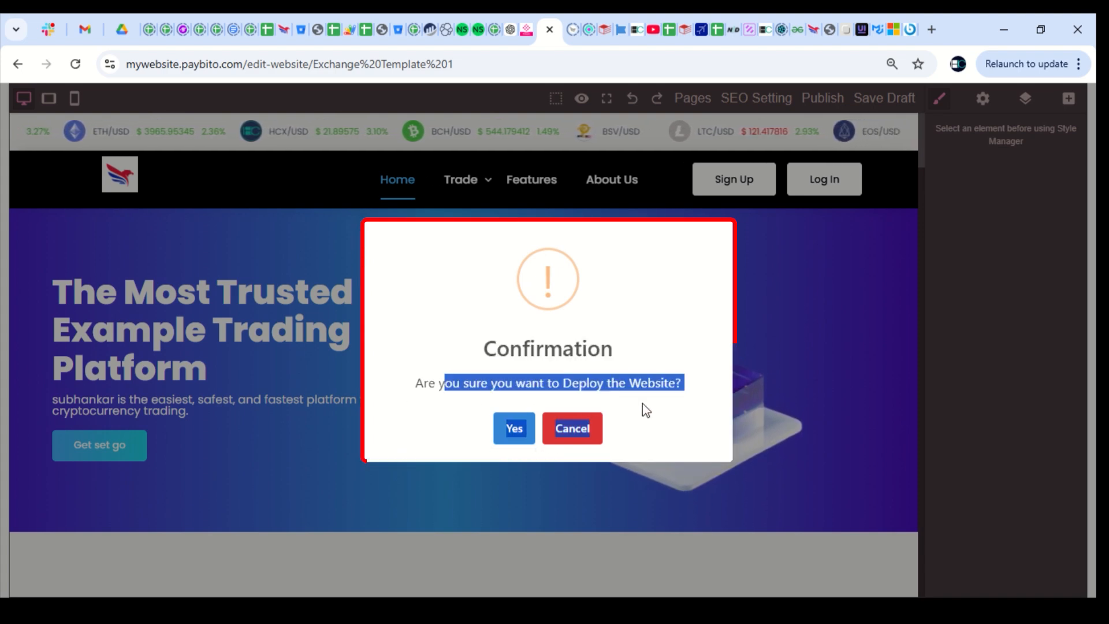
pyautogui.click(612, 366)
pyautogui.click(513, 439)
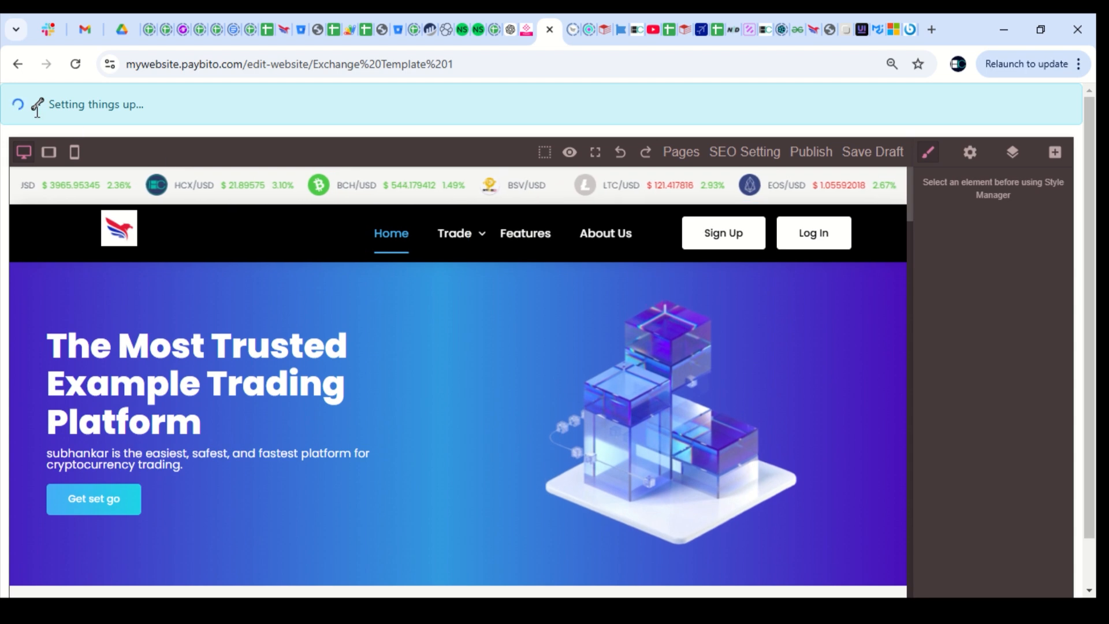
pyautogui.moveTo(47, 105); pyautogui.dragTo(169, 113)
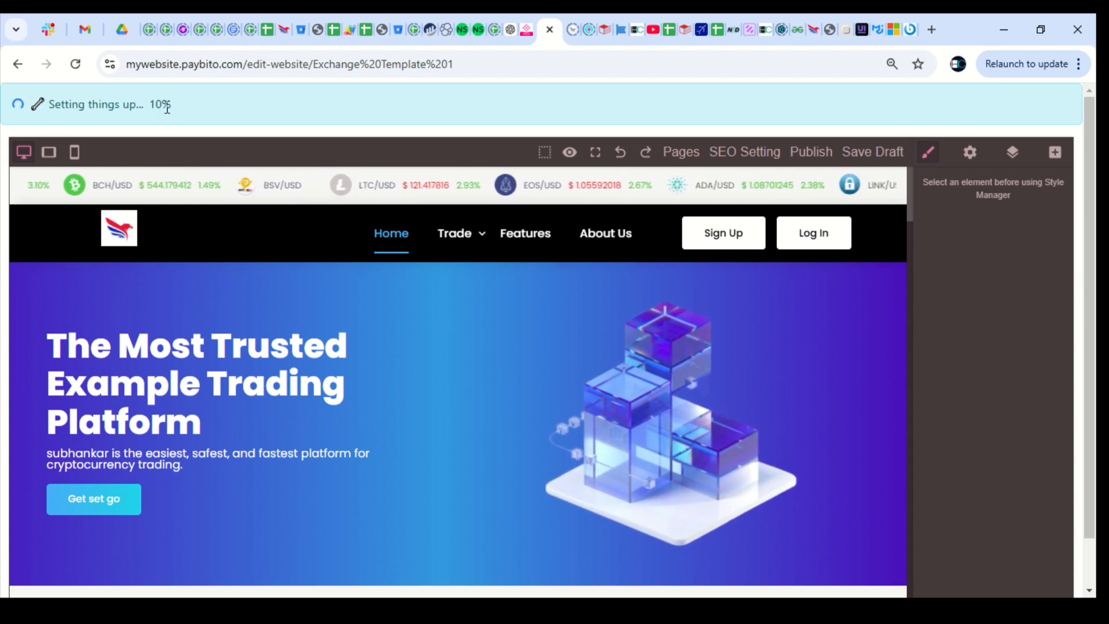
# Reopen the Exchange Template 1 draft from the Saved Draft tab
pyautogui.click(18, 64)
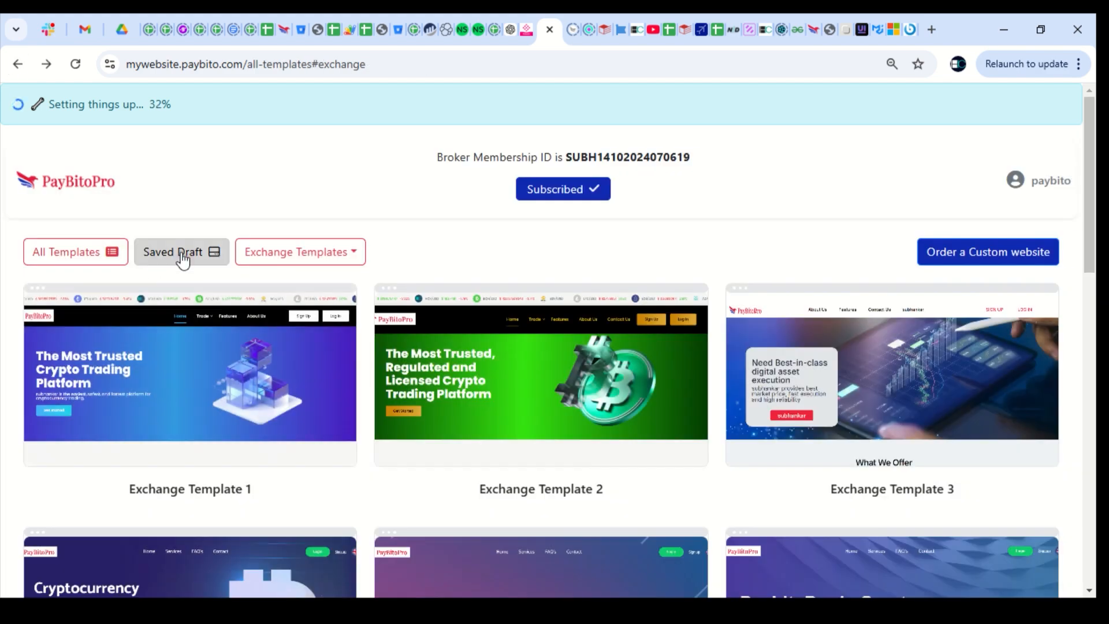
pyautogui.click(182, 255)
pyautogui.click(188, 376)
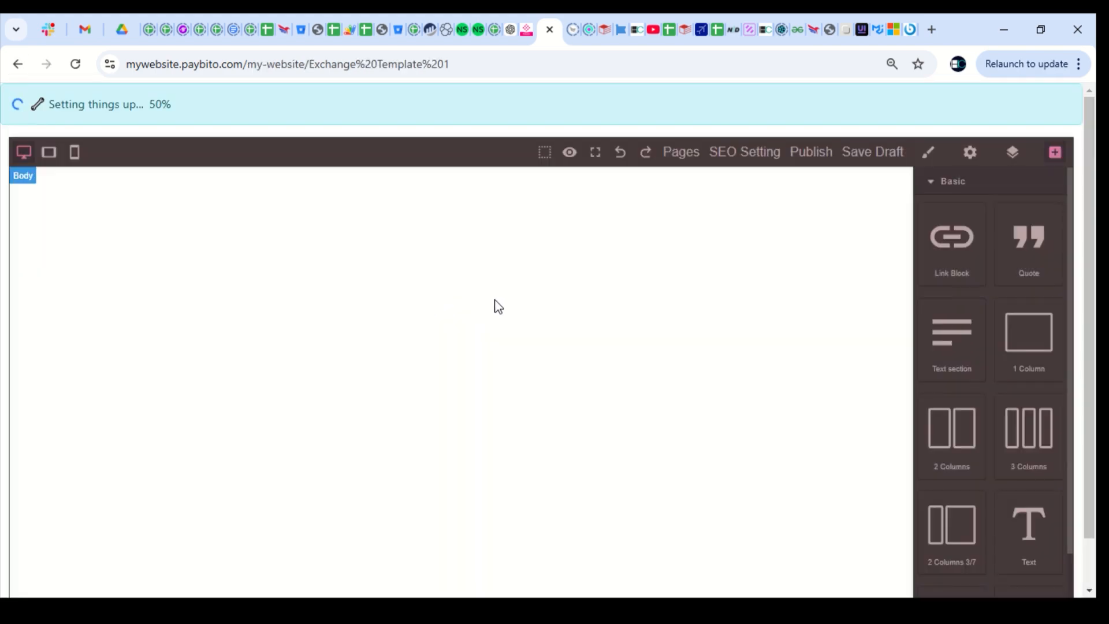
pyautogui.scroll(-8, 466, 428)
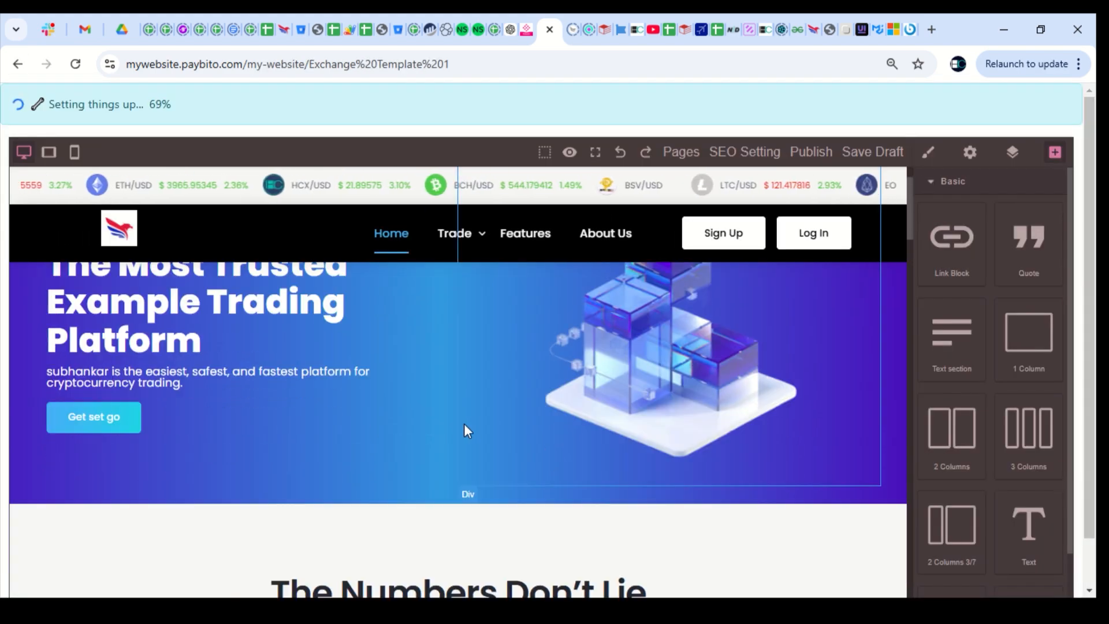
pyautogui.scroll(1, 466, 429)
# Select the logo, content column and list items while the publishing banner completes
pyautogui.click(115, 384)
pyautogui.moveTo(119, 391); pyautogui.dragTo(229, 420)
pyautogui.click(405, 396)
pyautogui.scroll(-2, 324, 410)
pyautogui.click(270, 420)
pyautogui.scroll(7, 344, 433)
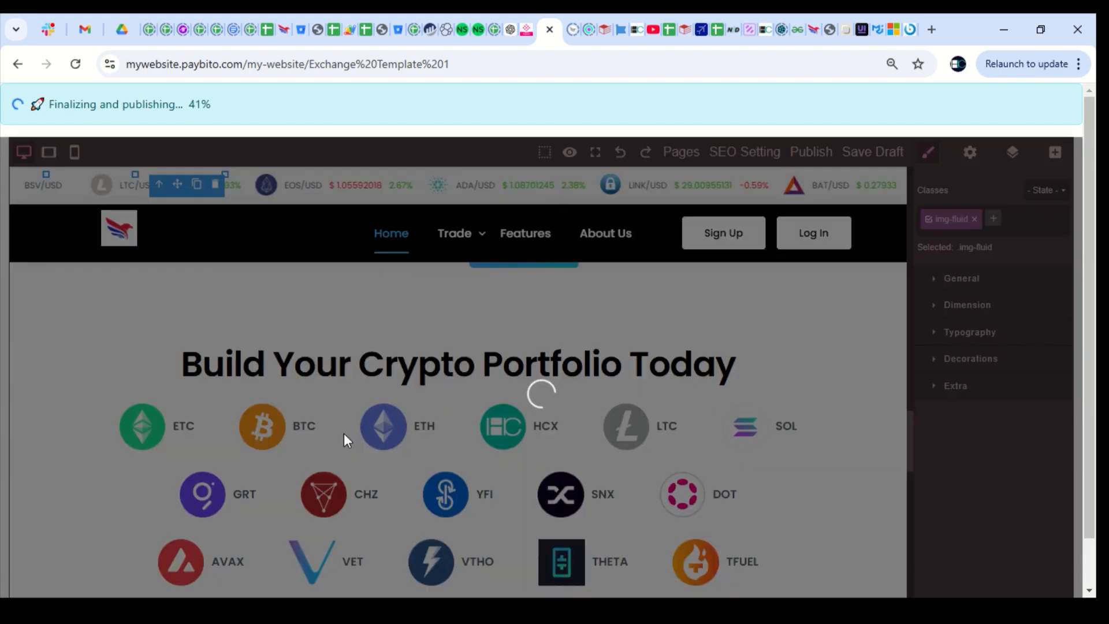
pyautogui.scroll(-6, 434, 453)
pyautogui.click(520, 425)
pyautogui.scroll(-12, 470, 346)
pyautogui.scroll(-6, 520, 404)
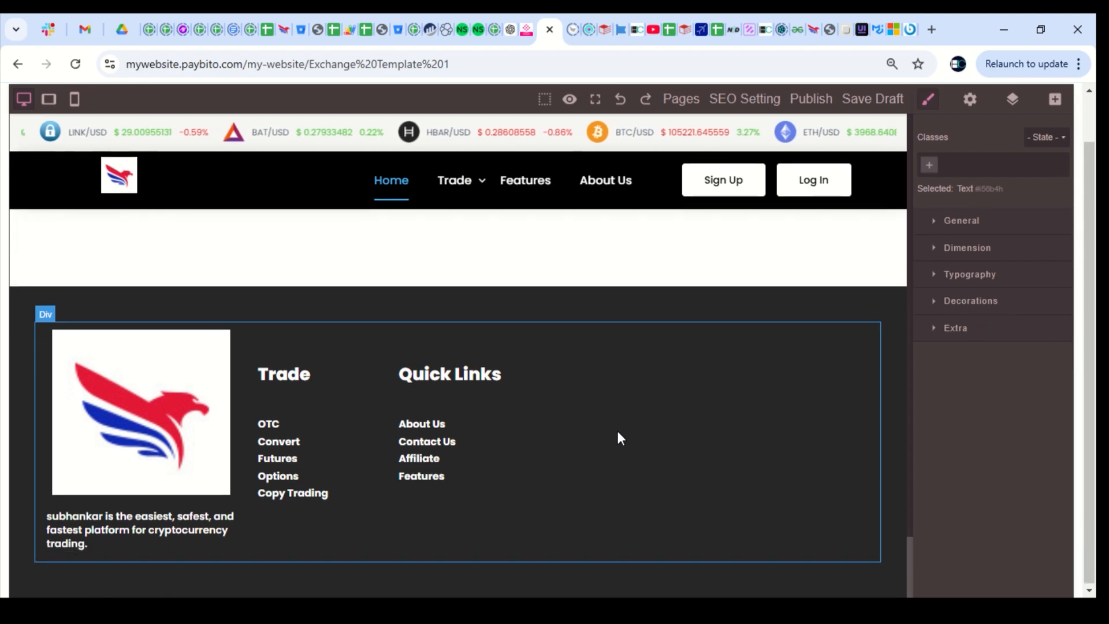
pyautogui.scroll(4, 641, 387)
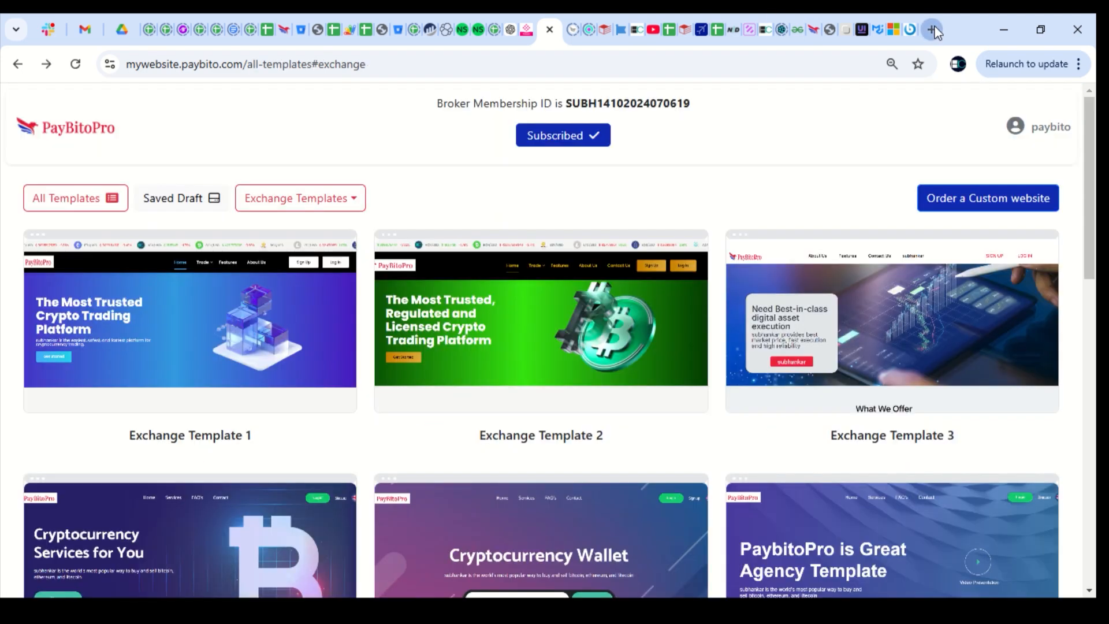
pyautogui.hotkey('ctrl', 't')
pyautogui.write('my')
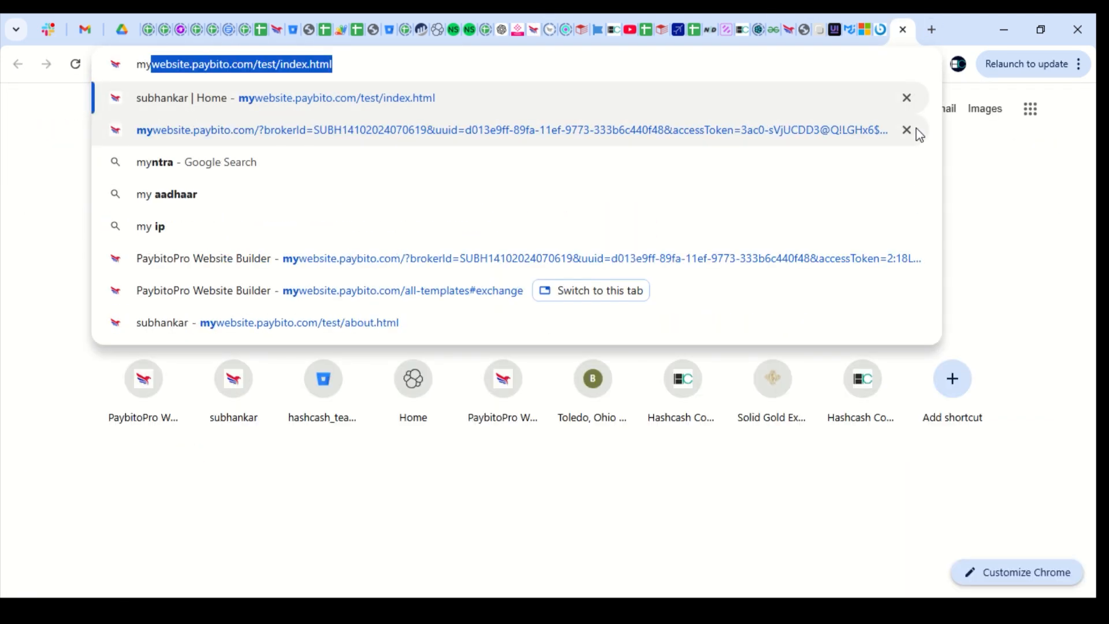
pyautogui.press('Right')
pyautogui.press('Return')
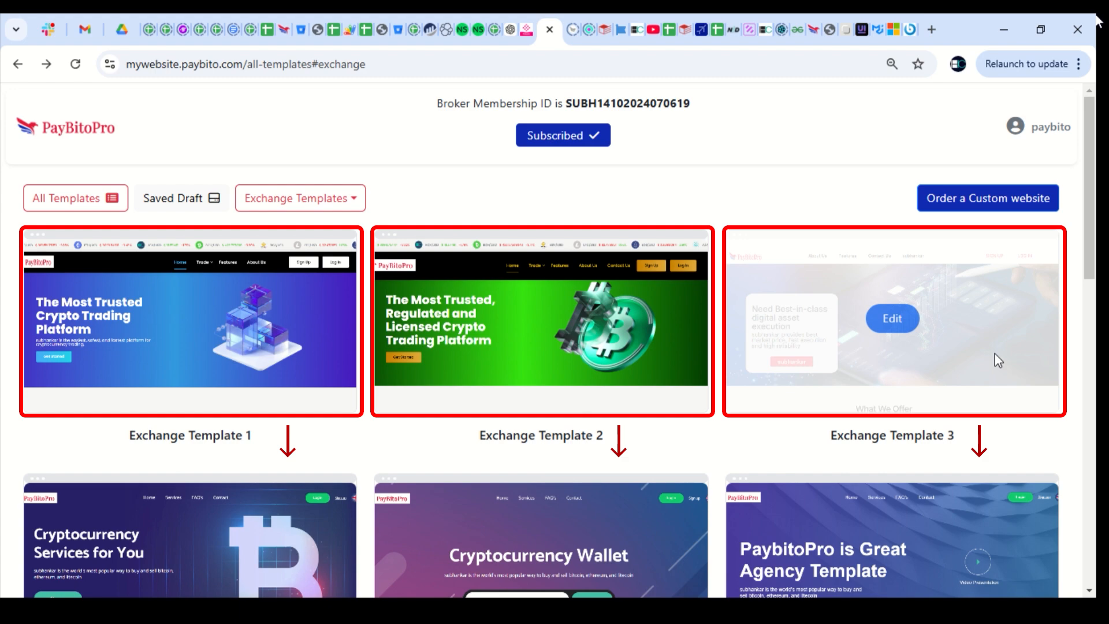
# Open Exchange Template 3 for editing, replacing the existing saved draft
pyautogui.click(893, 318)
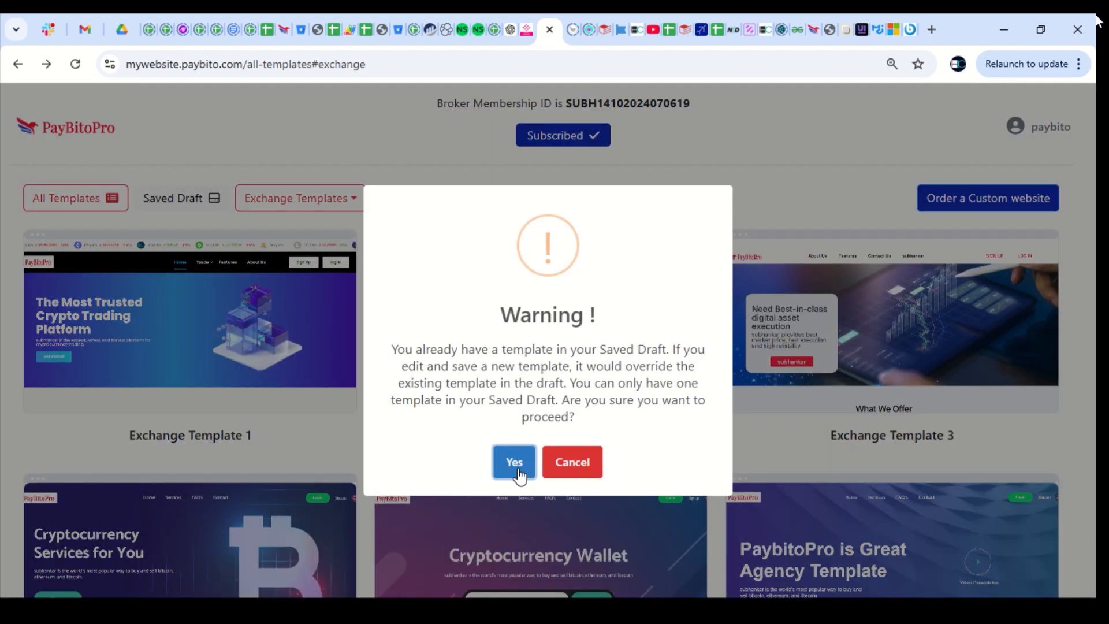
pyautogui.click(516, 466)
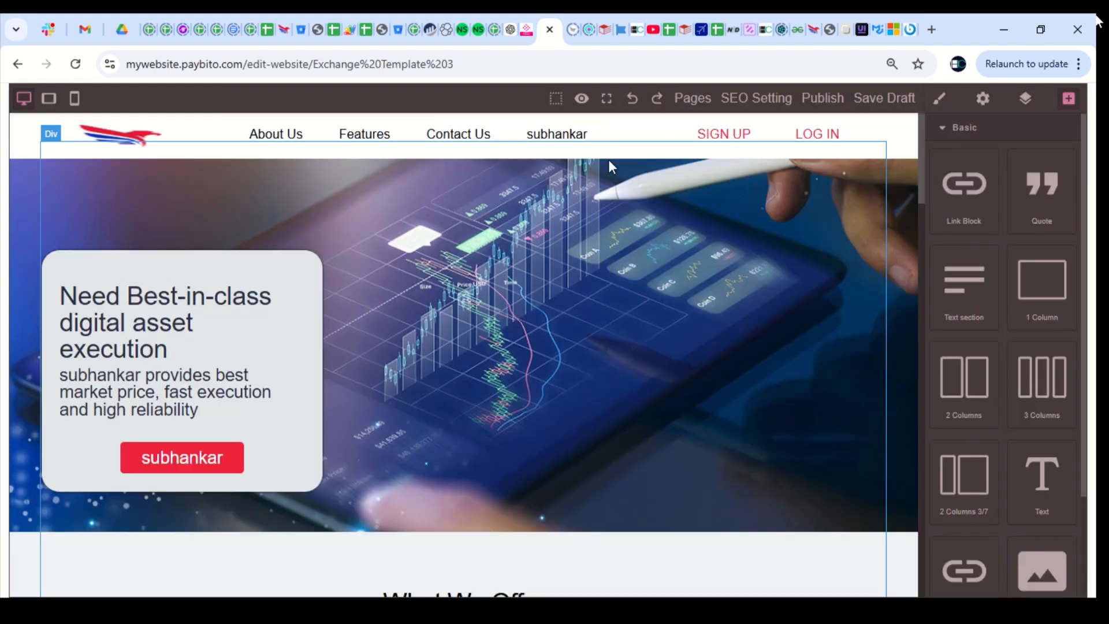
pyautogui.scroll(-15, 410, 390)
# Delete the footer's Follow Us column and choose a new footer logo image
pyautogui.click(723, 375)
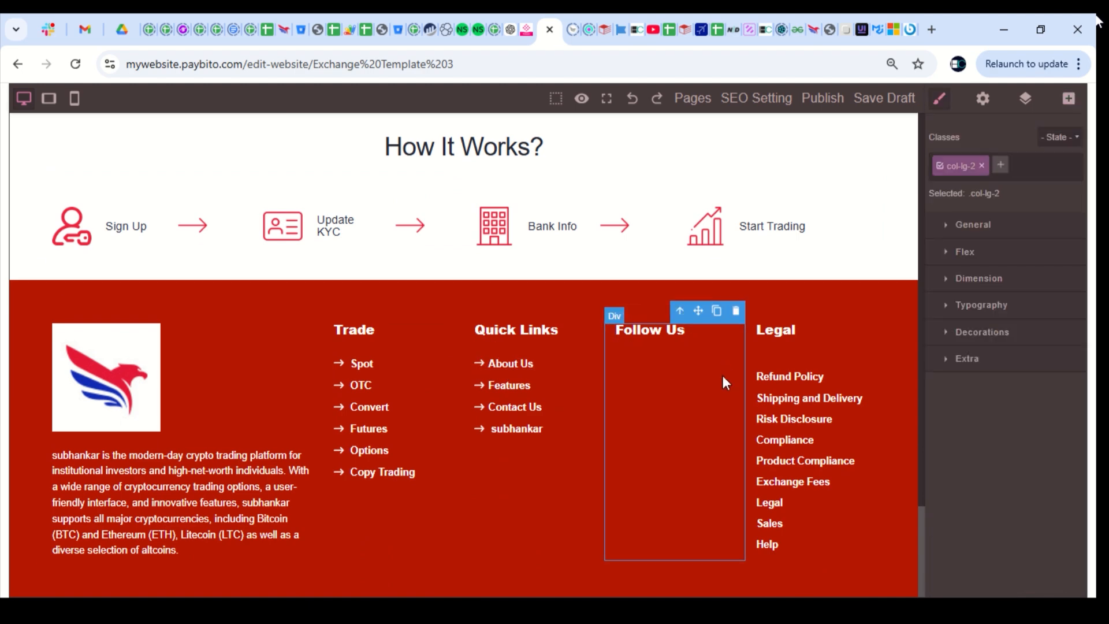
pyautogui.click(736, 312)
pyautogui.doubleClick(111, 386)
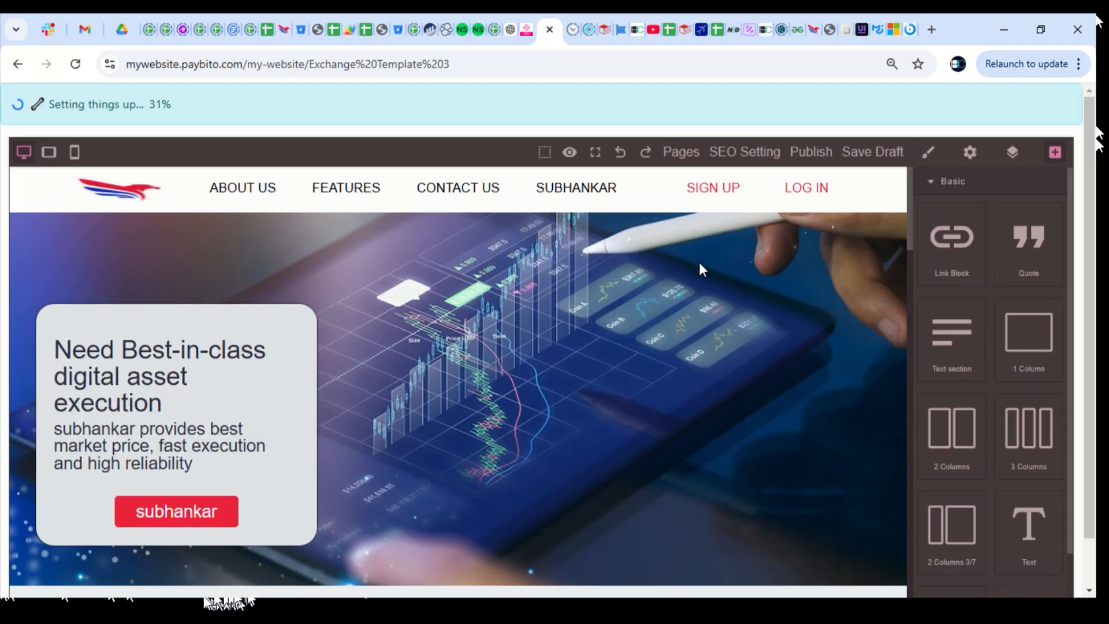
pyautogui.scroll(-15, 494, 432)
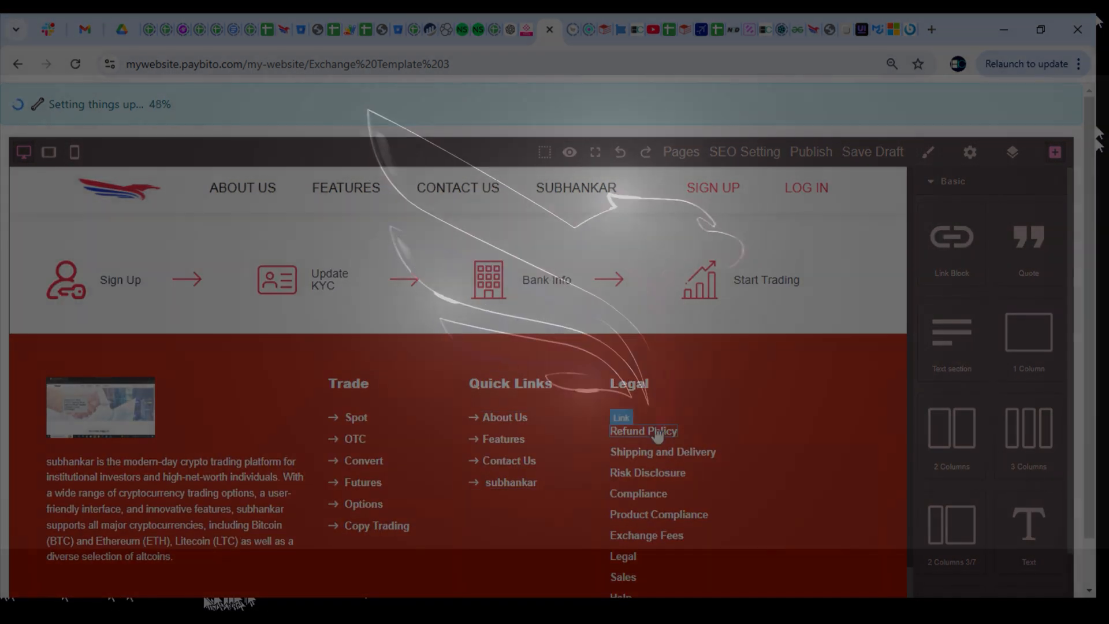